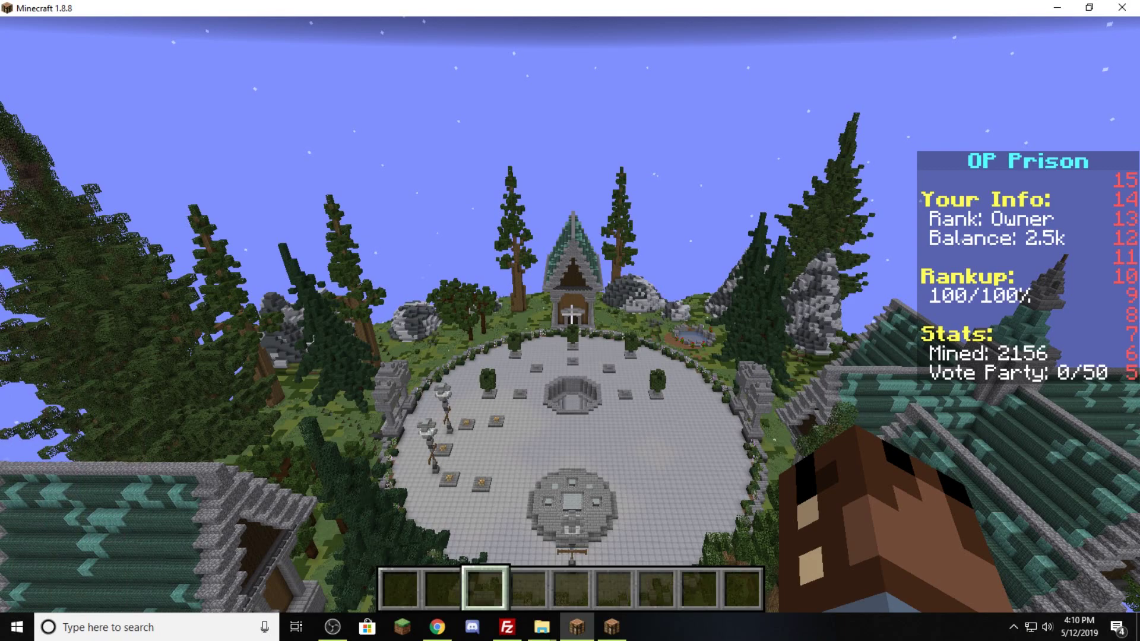
# - Check the online players, then run /lp user <player> group add donor1 for the player
pyautogui.press('Tab')
pyautogui.press('/')
pyautogui.write('lp user')
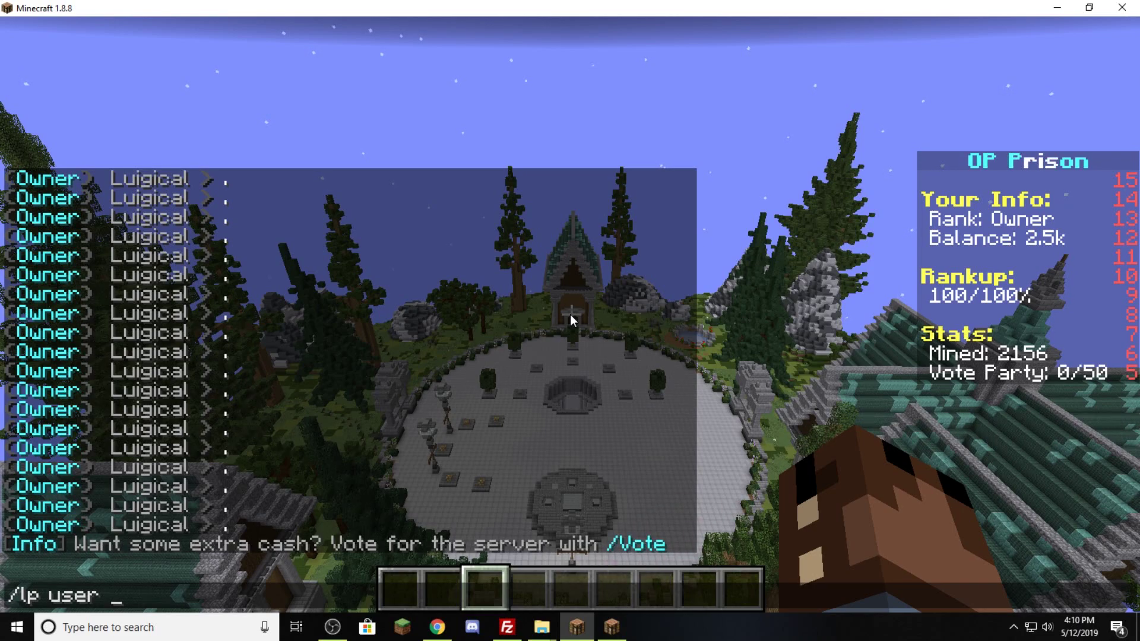
pyautogui.write(' gamingogs')
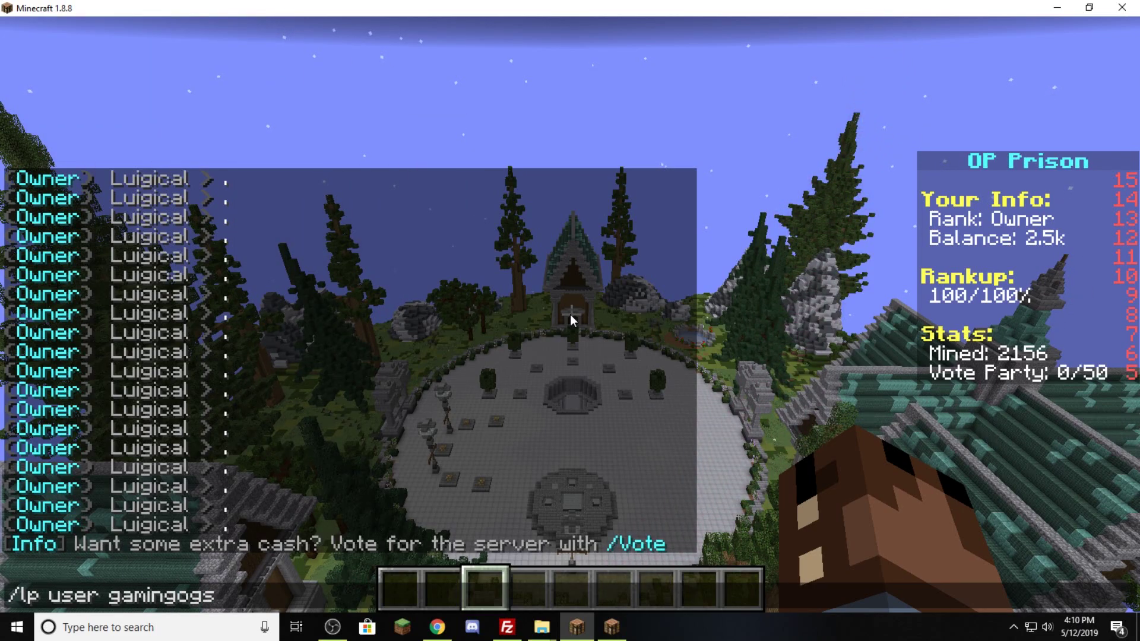
pyautogui.write(' group add')
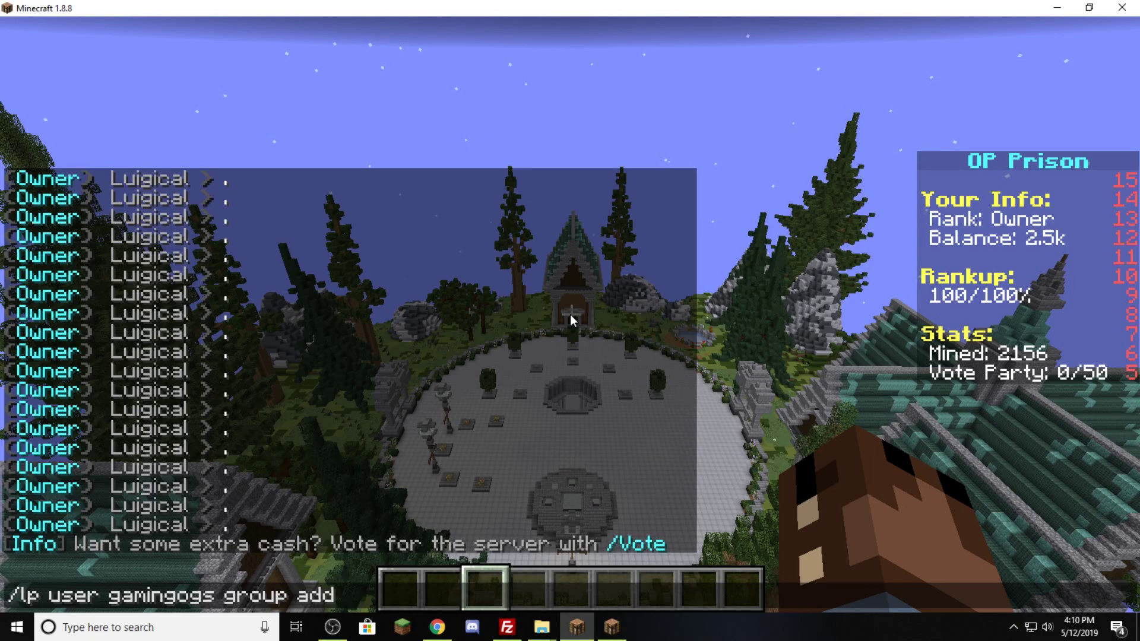
pyautogui.write(' donor1')
pyautogui.press('Return')
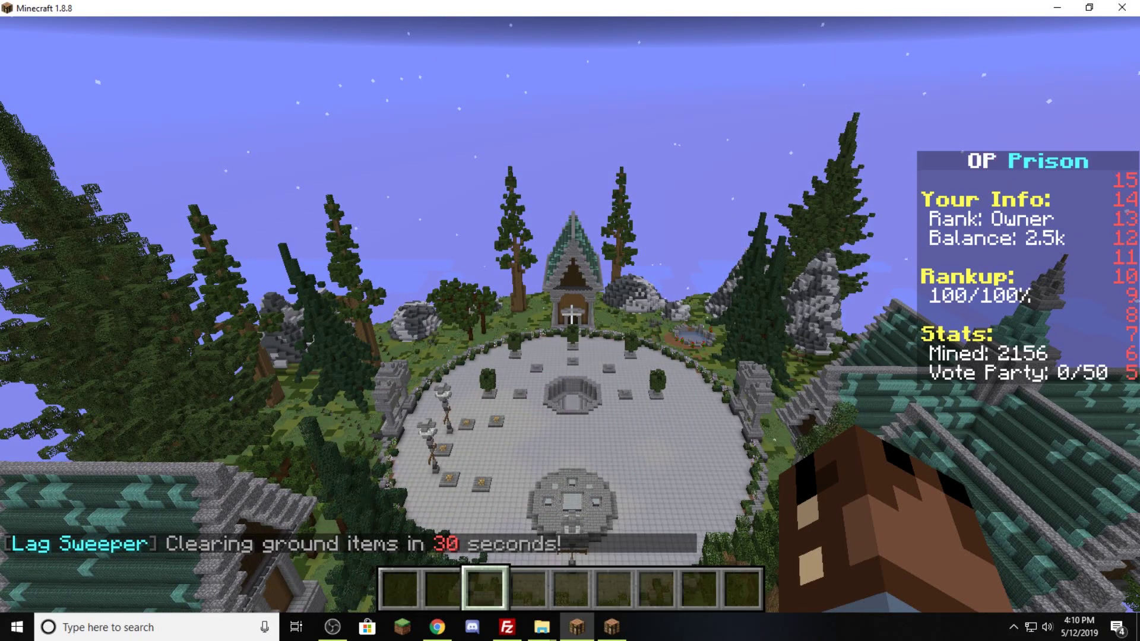
# - Remove donor1 from the player with /lp user <player> group remove donor1
pyautogui.press('t')
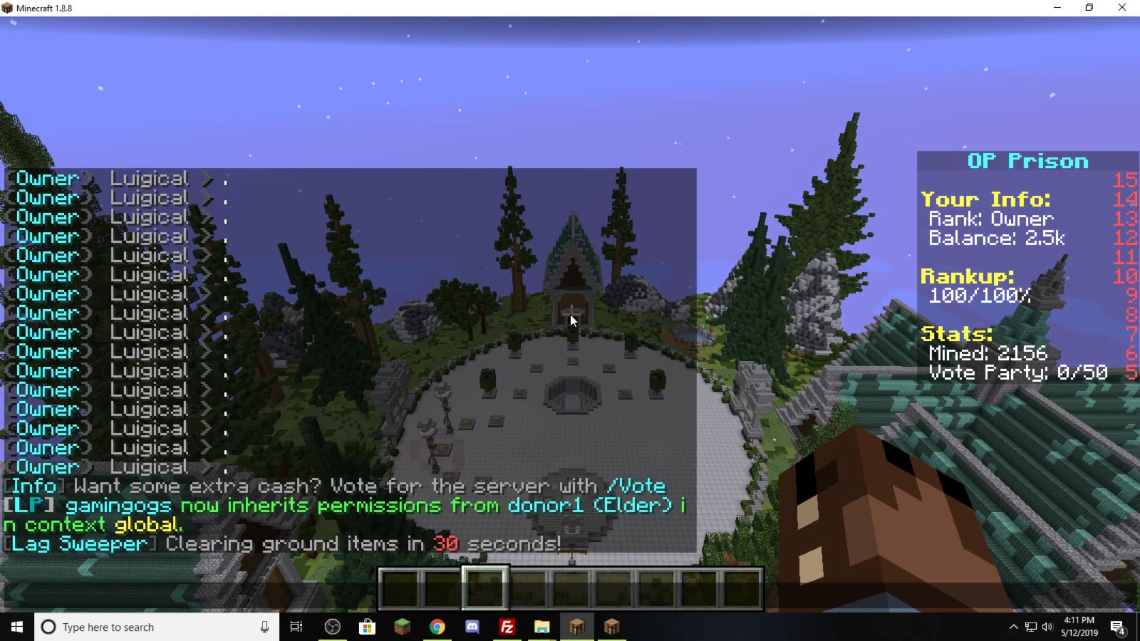
pyautogui.write('/lp user gaming')
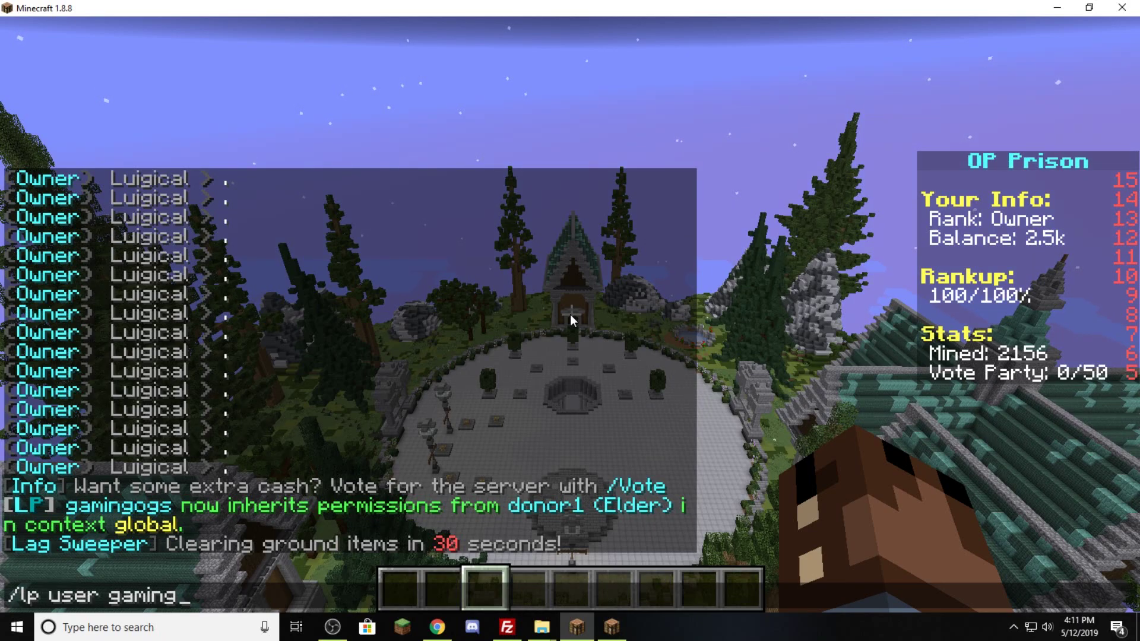
pyautogui.write('ogs group')
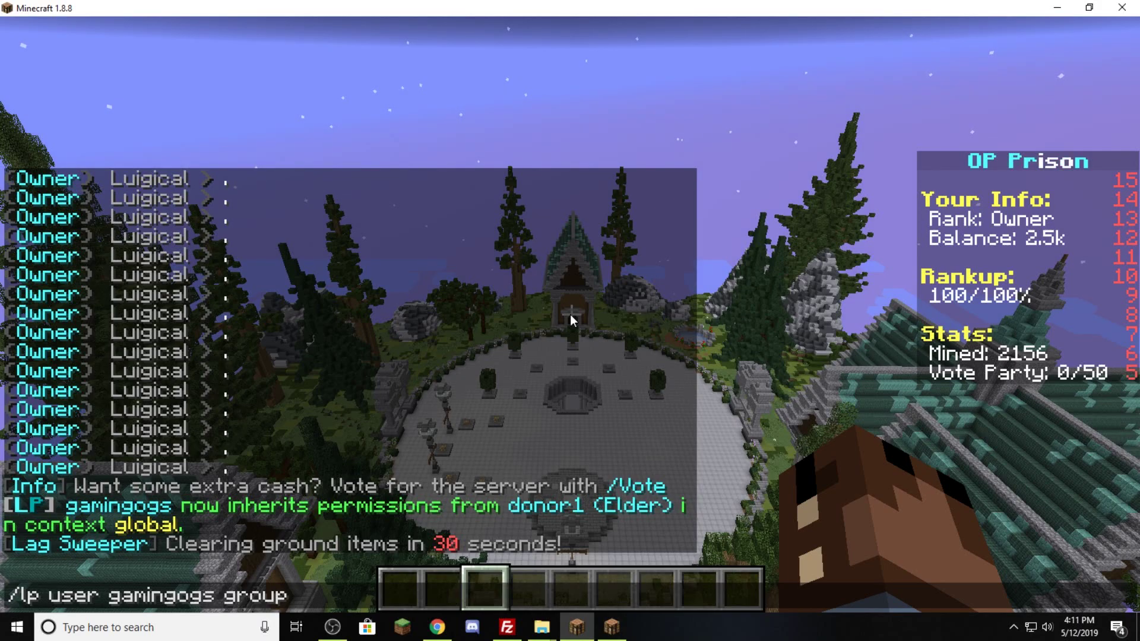
pyautogui.write(' remove')
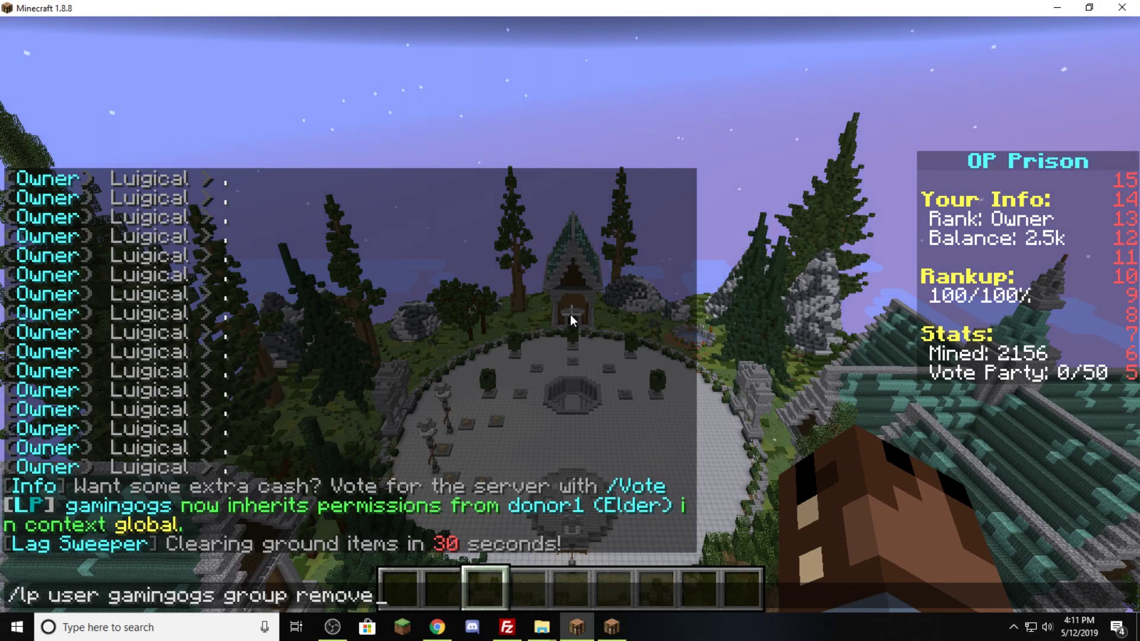
pyautogui.write(' donor1')
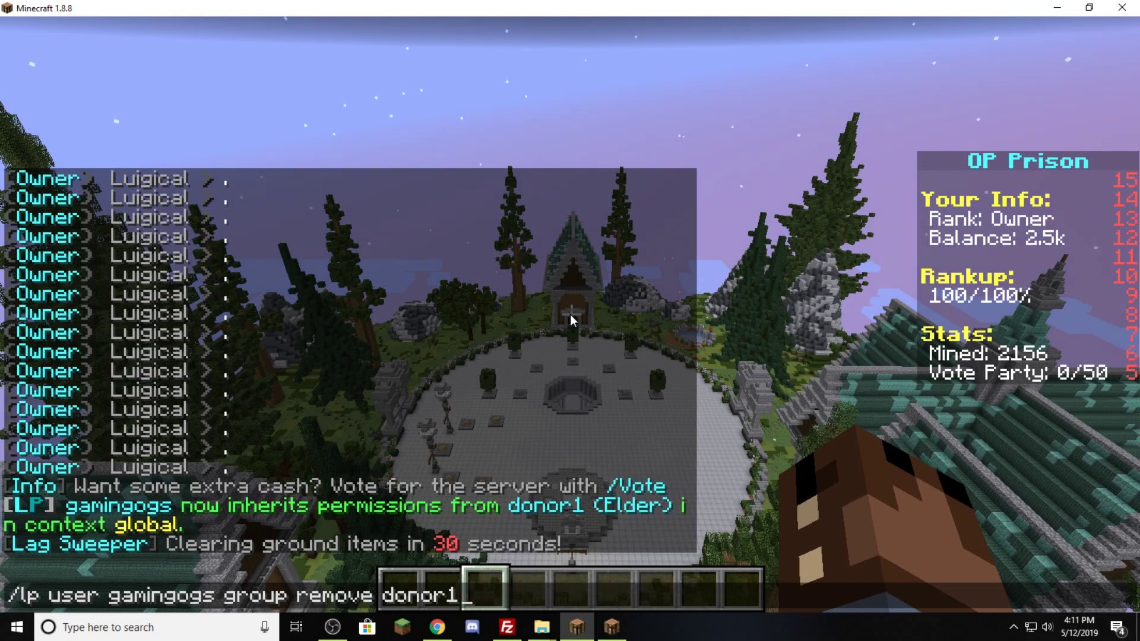
pyautogui.press('Return')
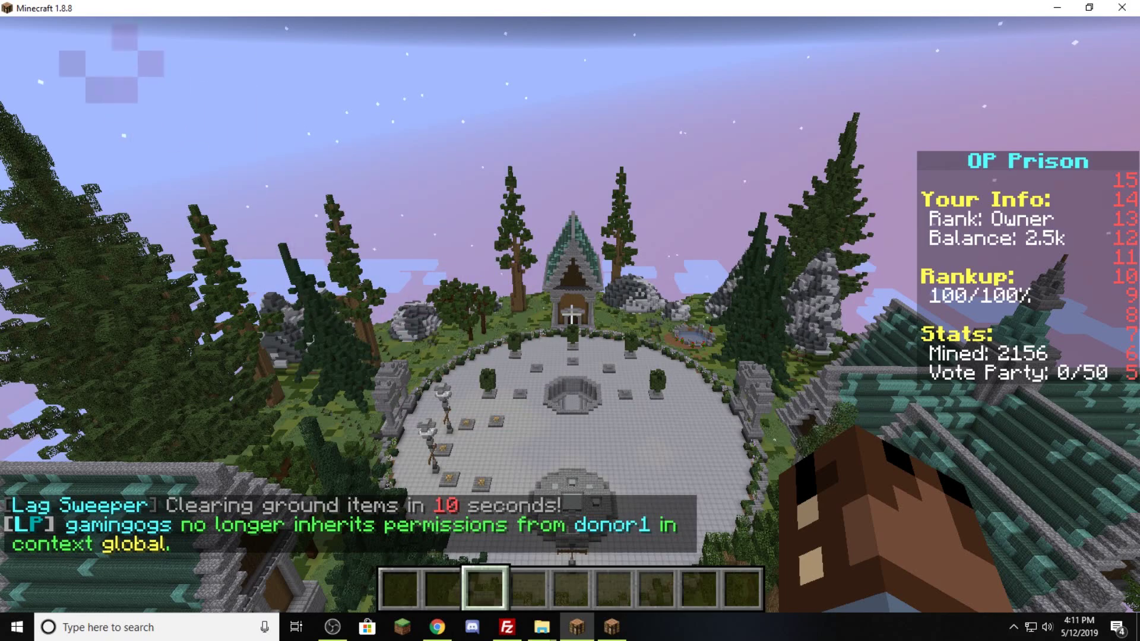
# - Rerun the recalled add-donor1 command, then list the player's groups: default and donor1
pyautogui.press('t')
pyautogui.press('Up')
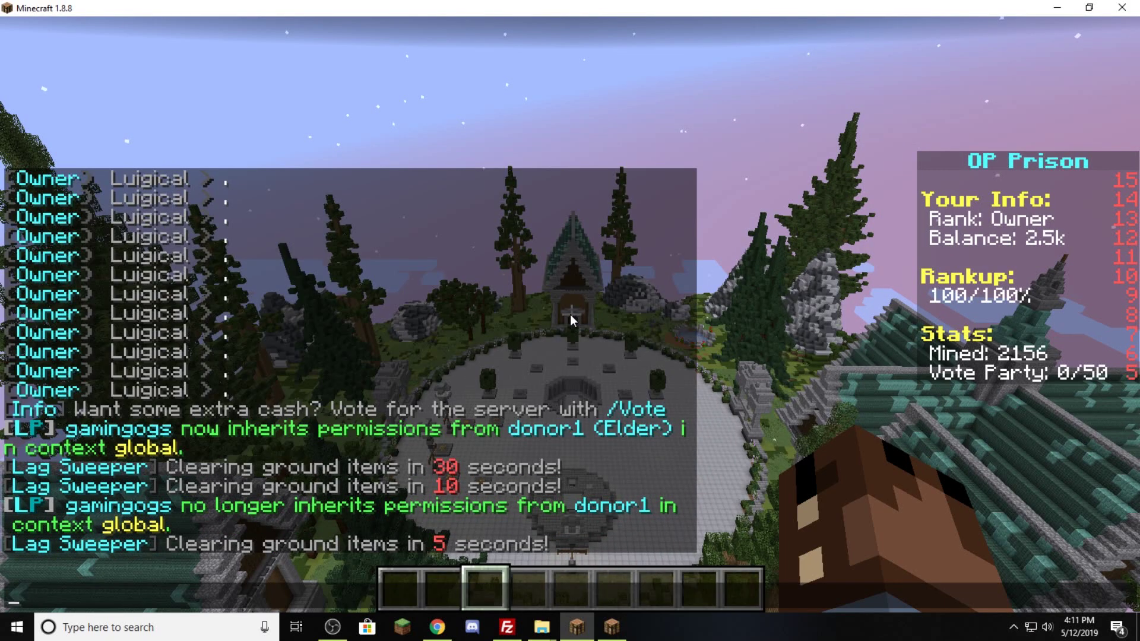
pyautogui.press('Up')
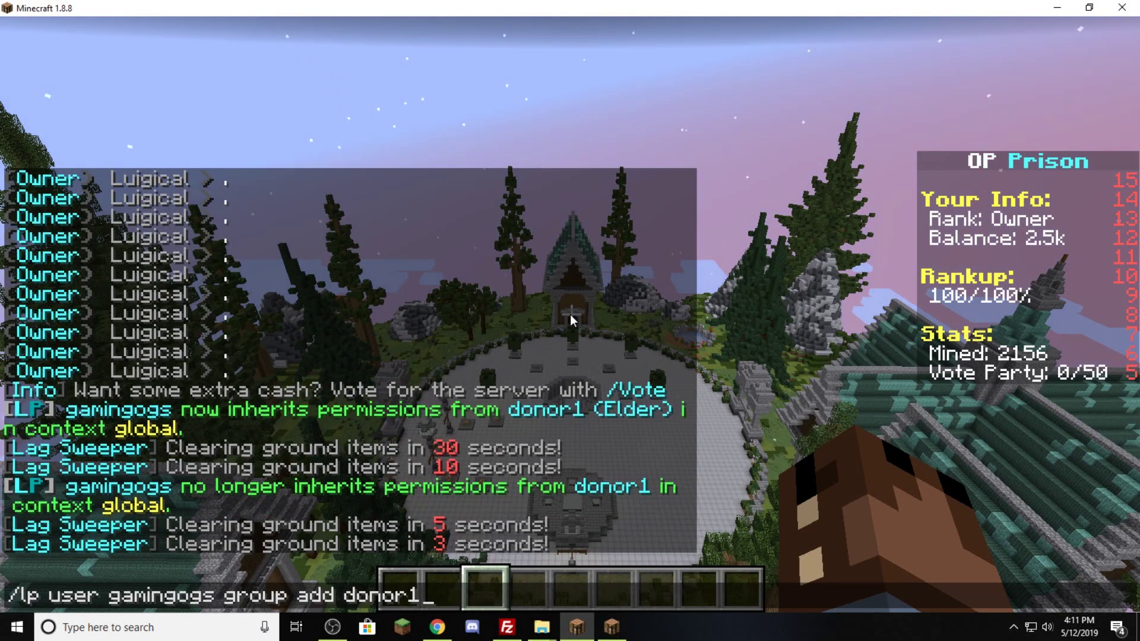
pyautogui.press('Return')
pyautogui.write('/lp ')
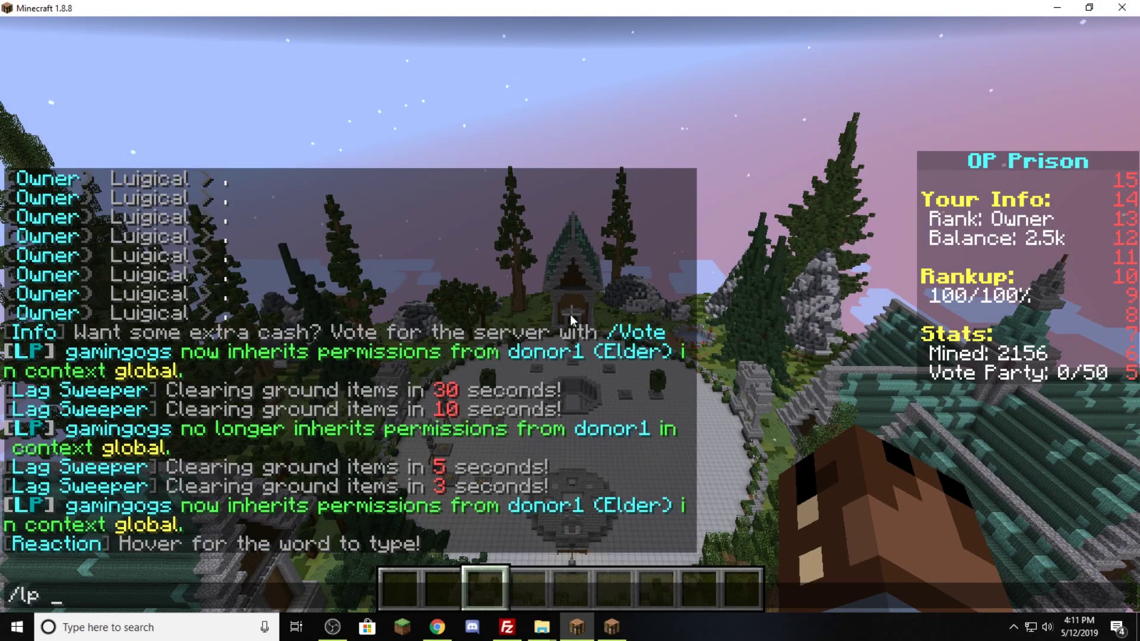
pyautogui.write('user gamingogs gr')
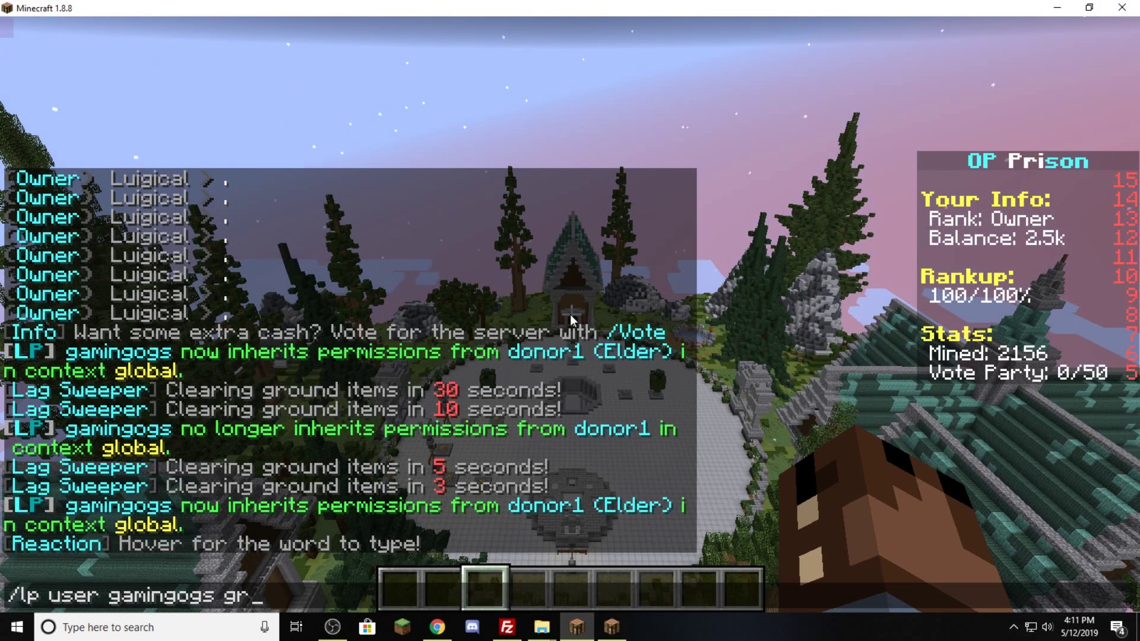
pyautogui.write('oup list')
pyautogui.press('Return')
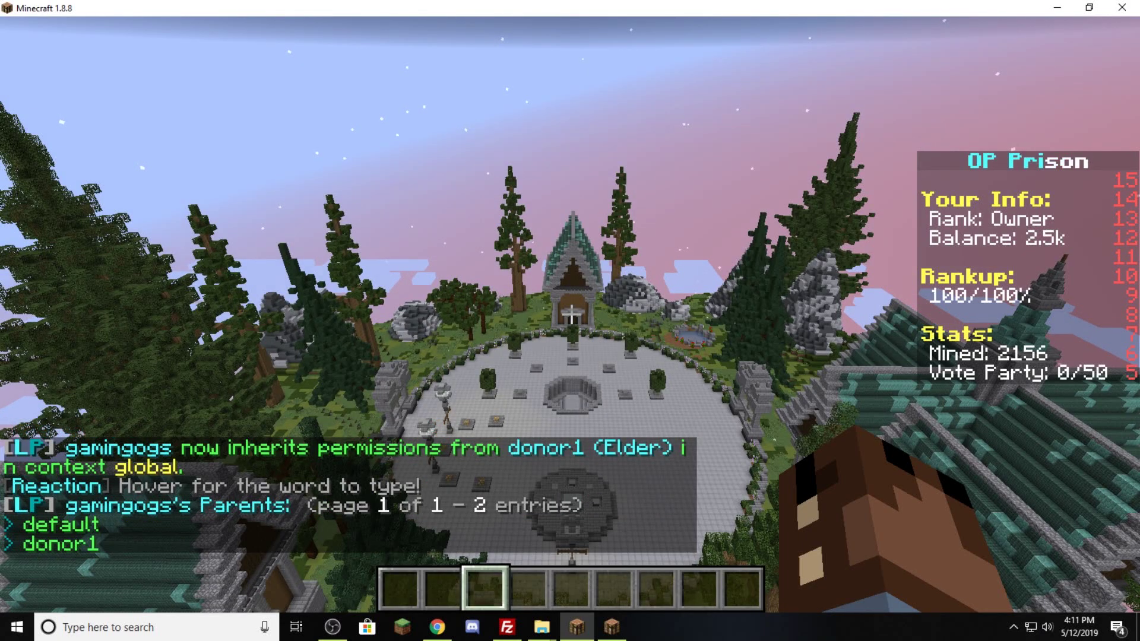
# - Recall the earlier command and rerun it as group remove donor1
pyautogui.press('t')
pyautogui.press('Up')
pyautogui.press('Up')
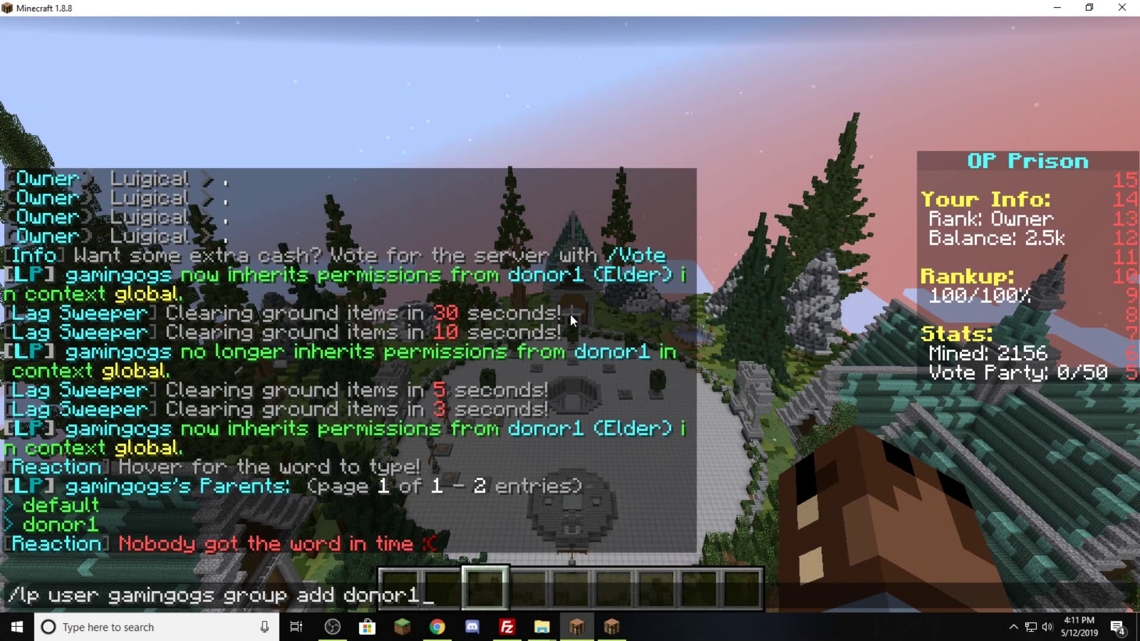
pyautogui.press('Up')
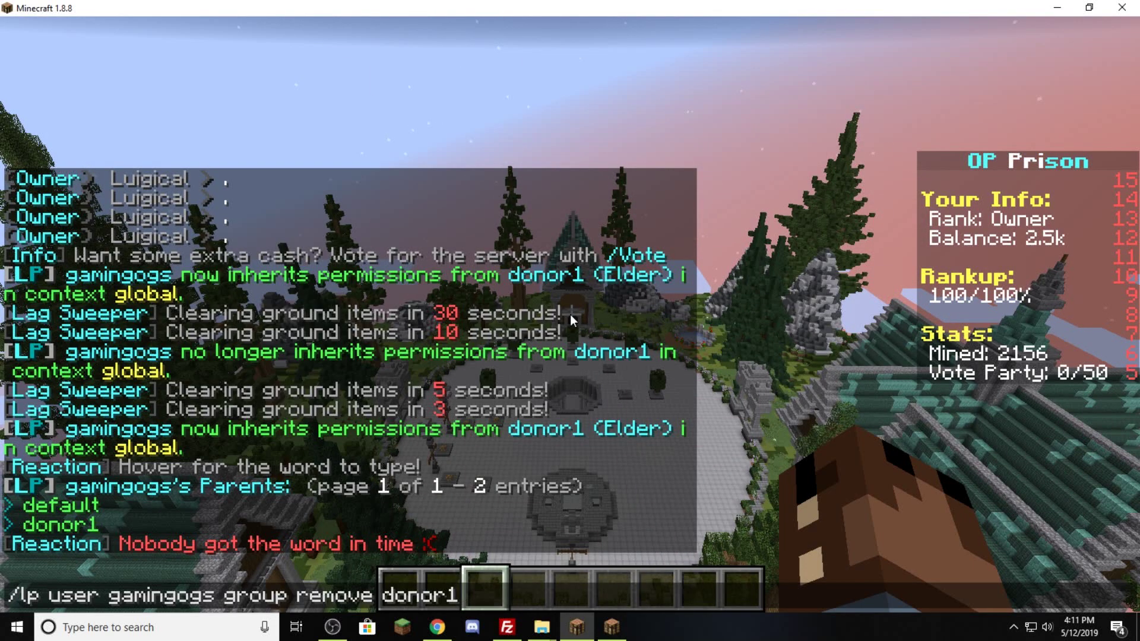
pyautogui.press('Return')
# - List the player's parent groups, now showing only default
pyautogui.press('t')
pyautogui.press('Up')
pyautogui.press('BackSpace')
pyautogui.press('BackSpace')
pyautogui.press('BackSpace')
pyautogui.press('BackSpace')
pyautogui.press('BackSpace')
pyautogui.press('BackSpace')
pyautogui.press('BackSpace')
pyautogui.press('BackSpace')
pyautogui.press('BackSpace')
pyautogui.press('BackSpace')
pyautogui.press('BackSpace')
pyautogui.press('BackSpace')
pyautogui.press('BackSpace')
pyautogui.write('list')
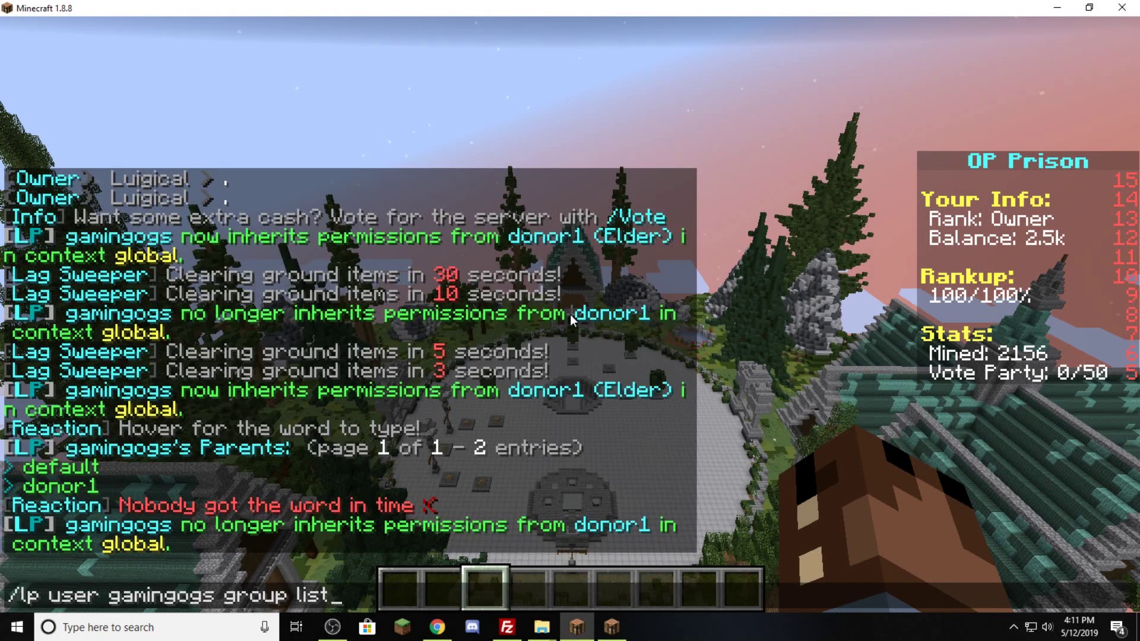
pyautogui.press('Return')
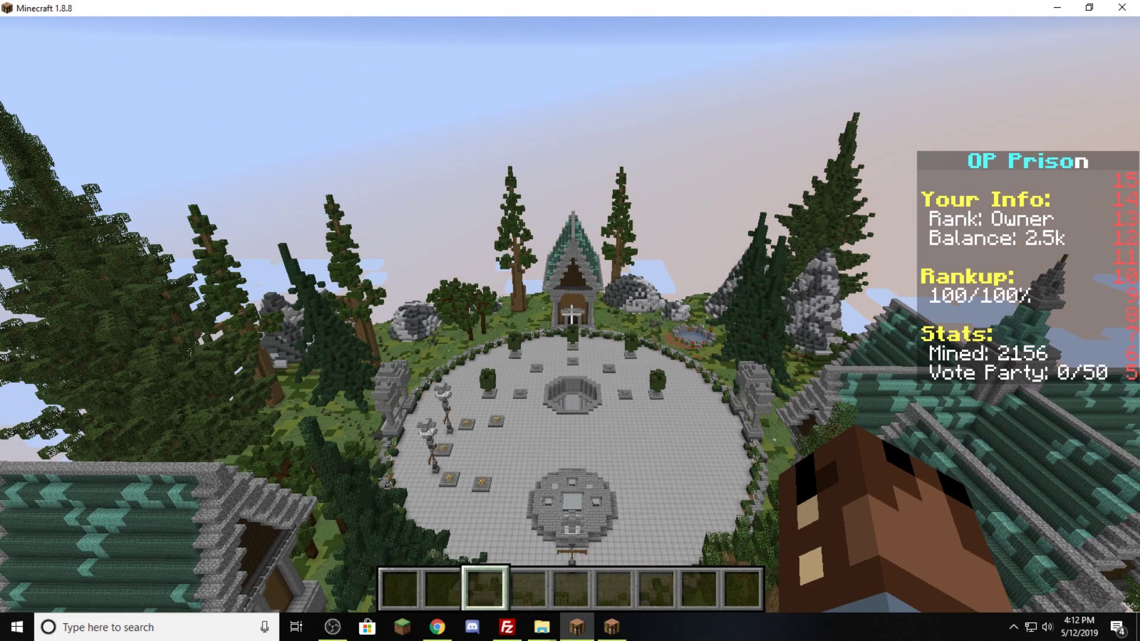
# - Run /lp listgroups to list every permission group with its weight
pyautogui.press('/')
pyautogui.write('lp li')
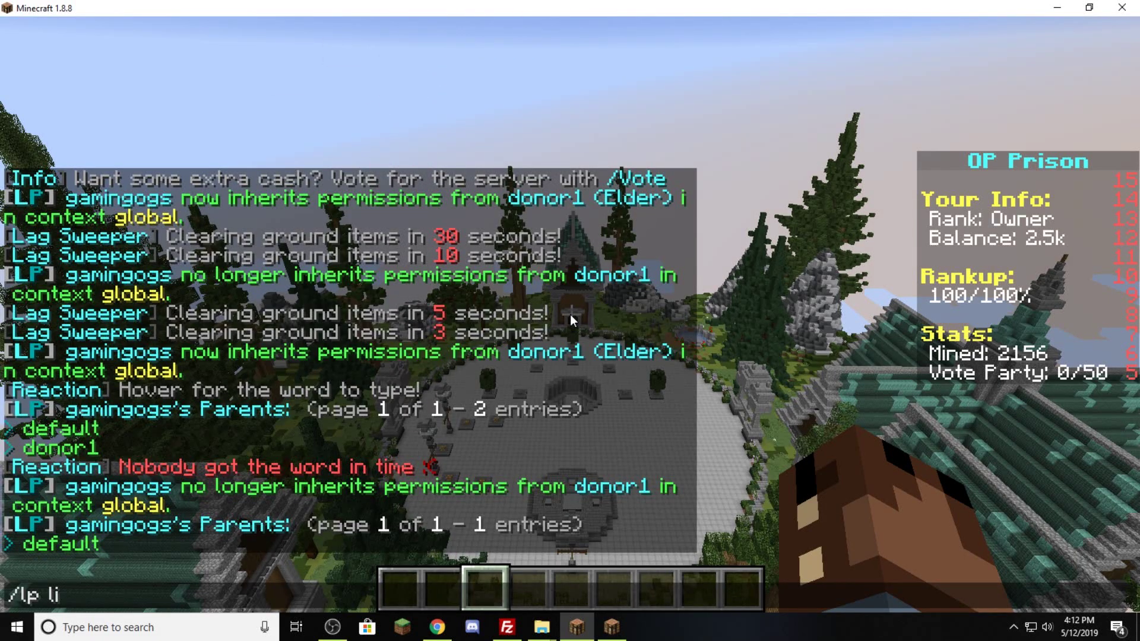
pyautogui.write('stgroups')
pyautogui.press('Return')
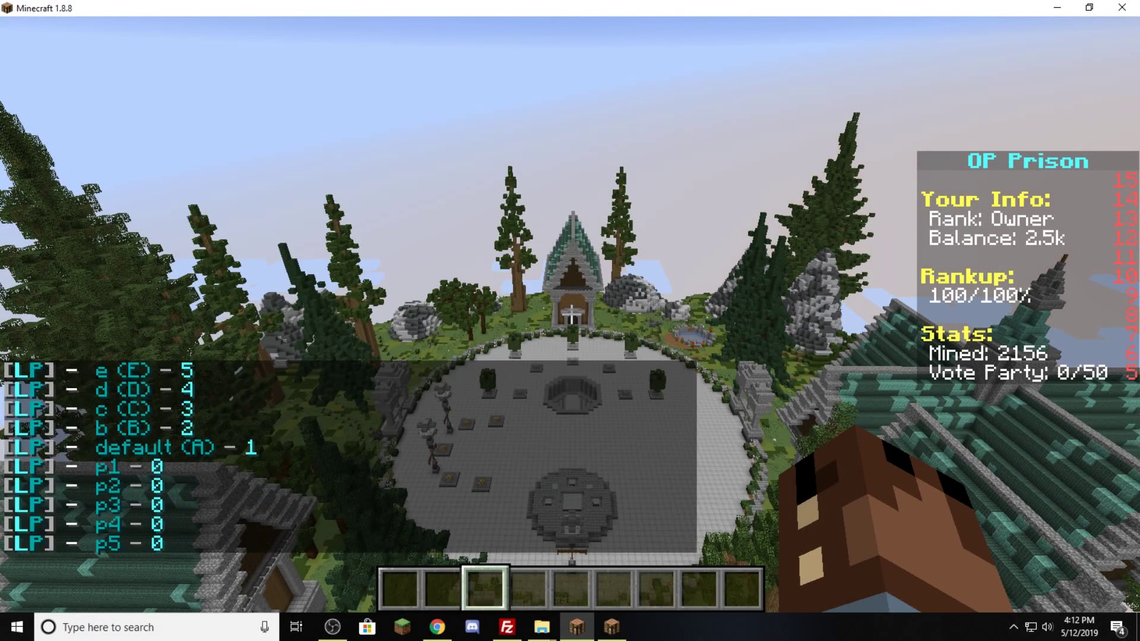
# - Scroll through the group list weighted 1–15, then send 'Hi' in chat
pyautogui.press('t')
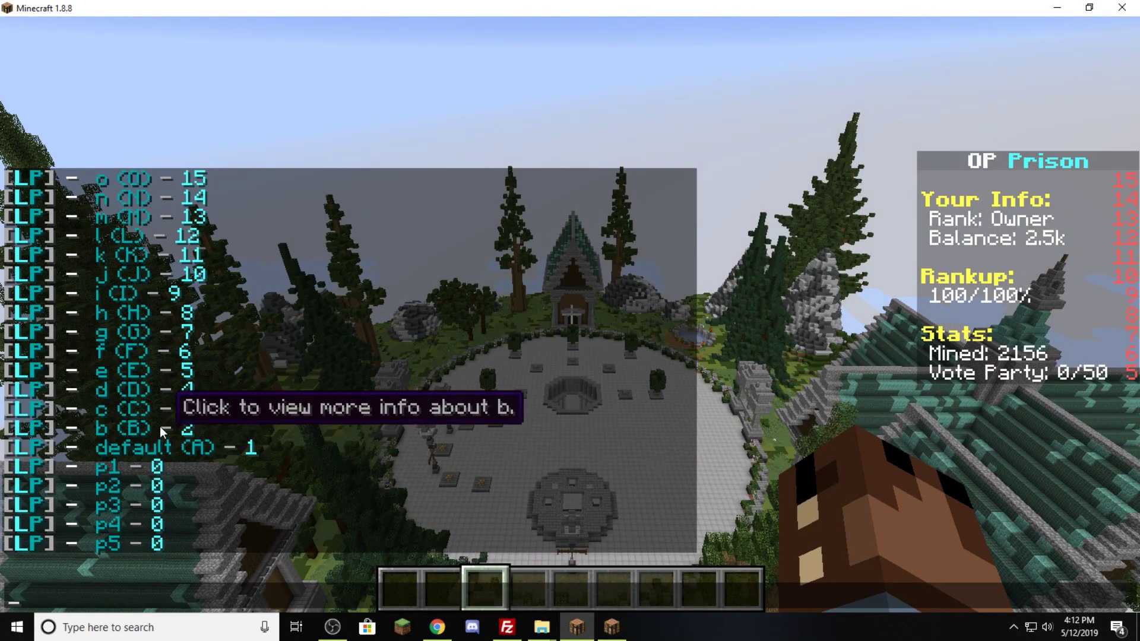
pyautogui.scroll(2, 205, 394)
pyautogui.scroll(1, 168, 222)
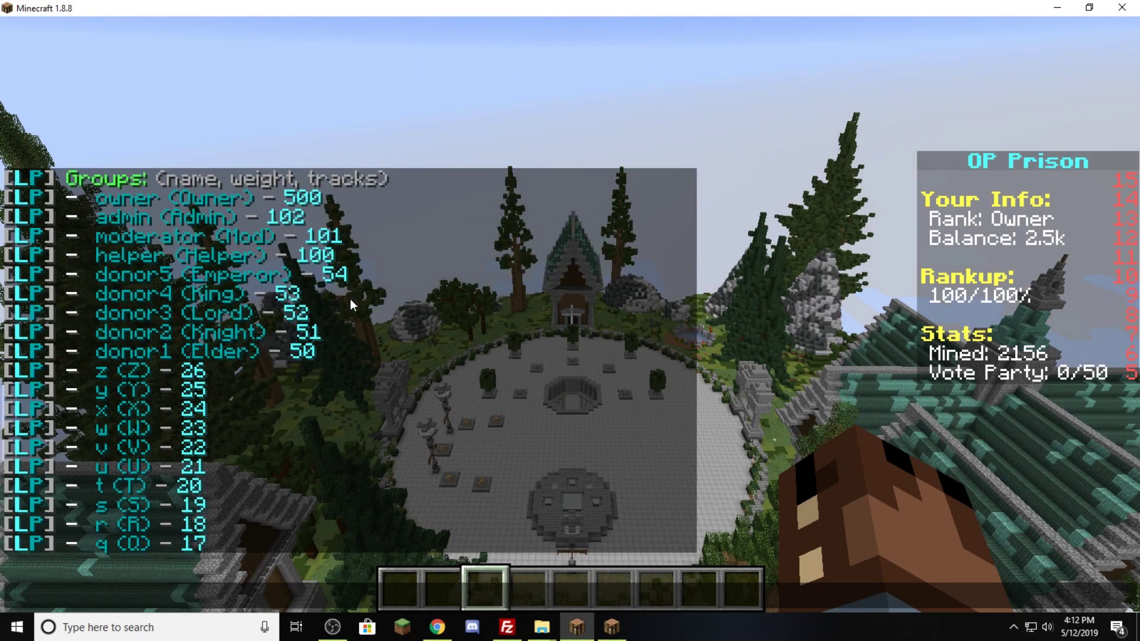
pyautogui.scroll(1, 457, 376)
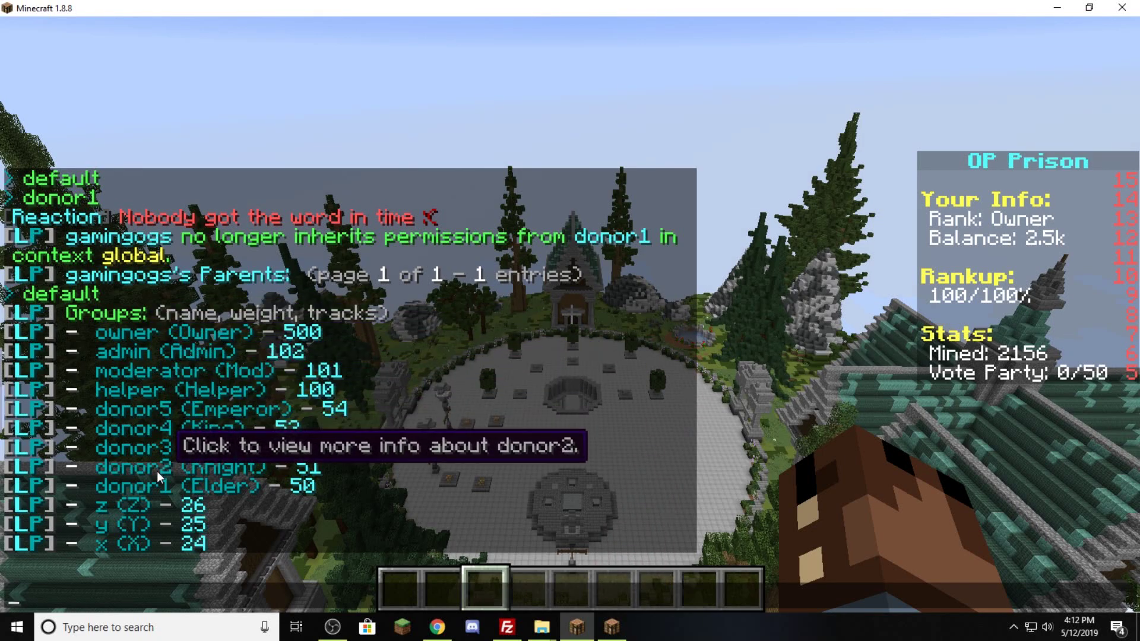
pyautogui.scroll(-4, 145, 513)
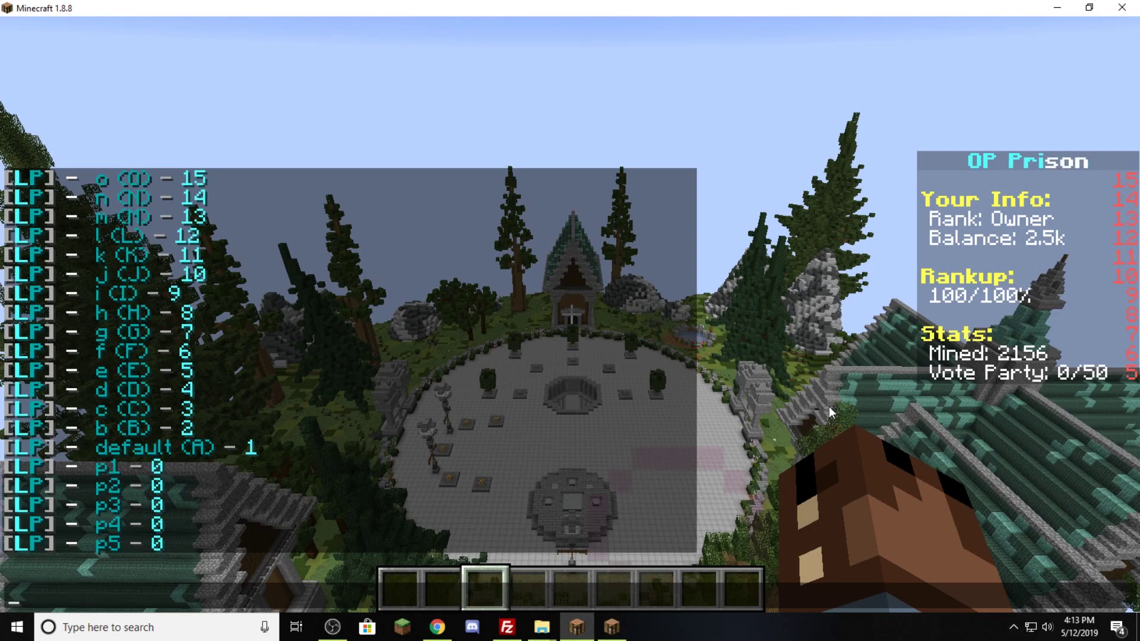
pyautogui.write('Hi')
pyautogui.press('Return')
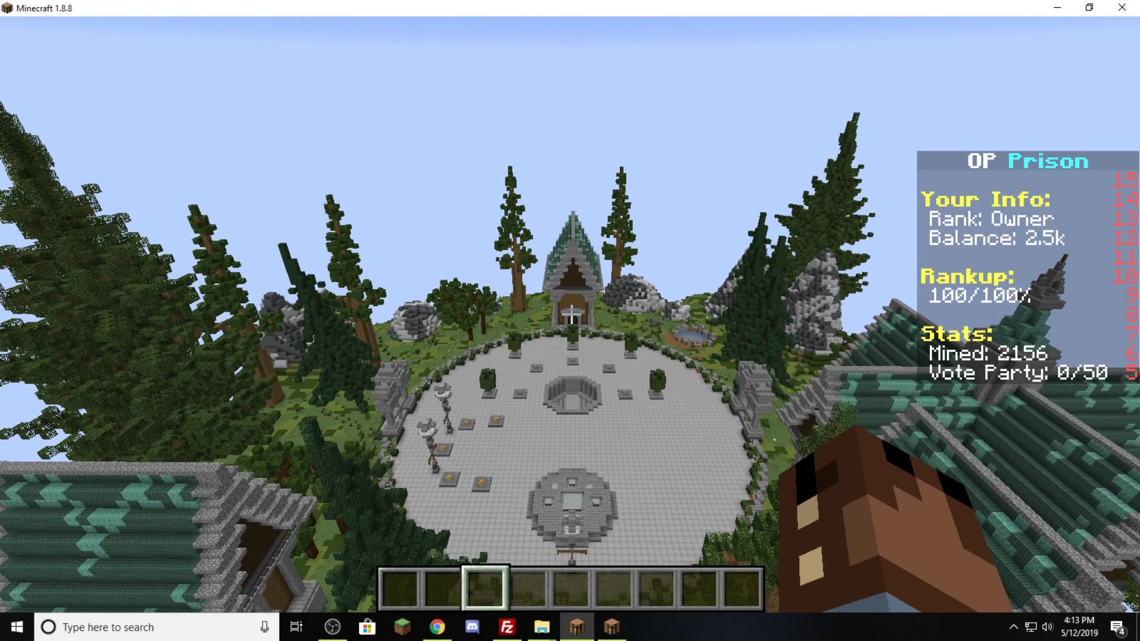
# - Run /lp group owner editor and bring up chat showing the web-editor link
pyautogui.press('/')
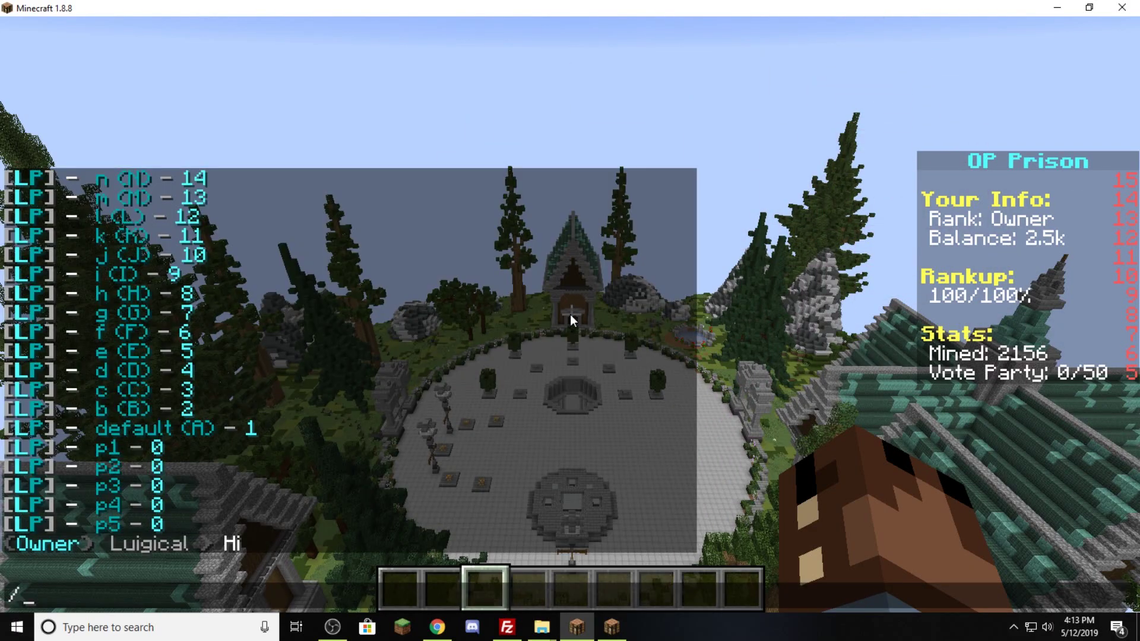
pyautogui.write('lp group')
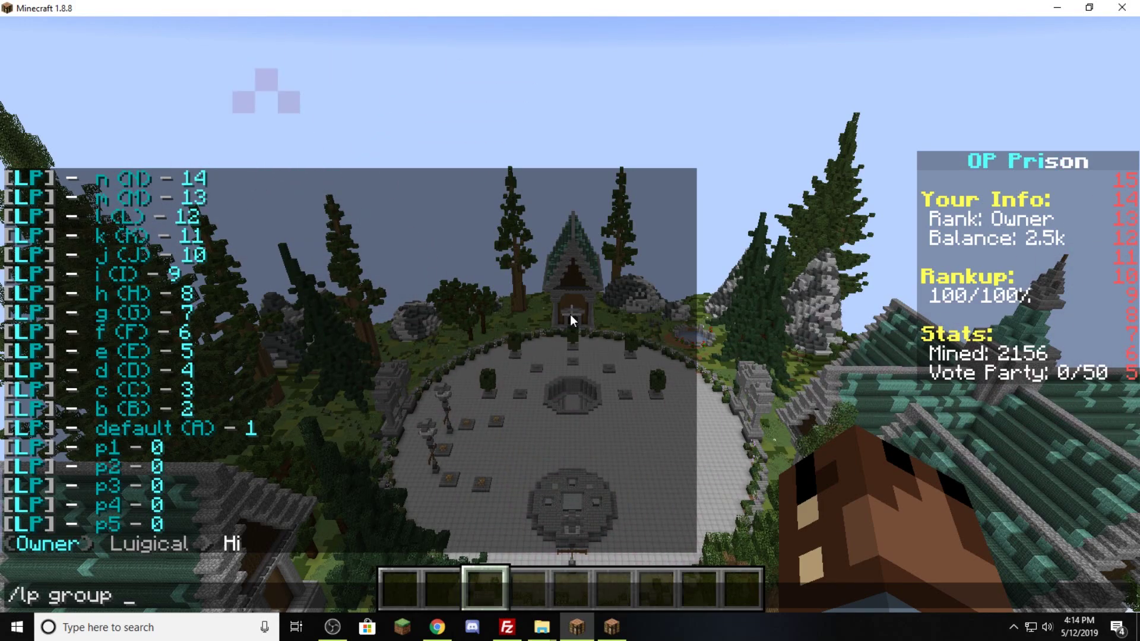
pyautogui.write('owner')
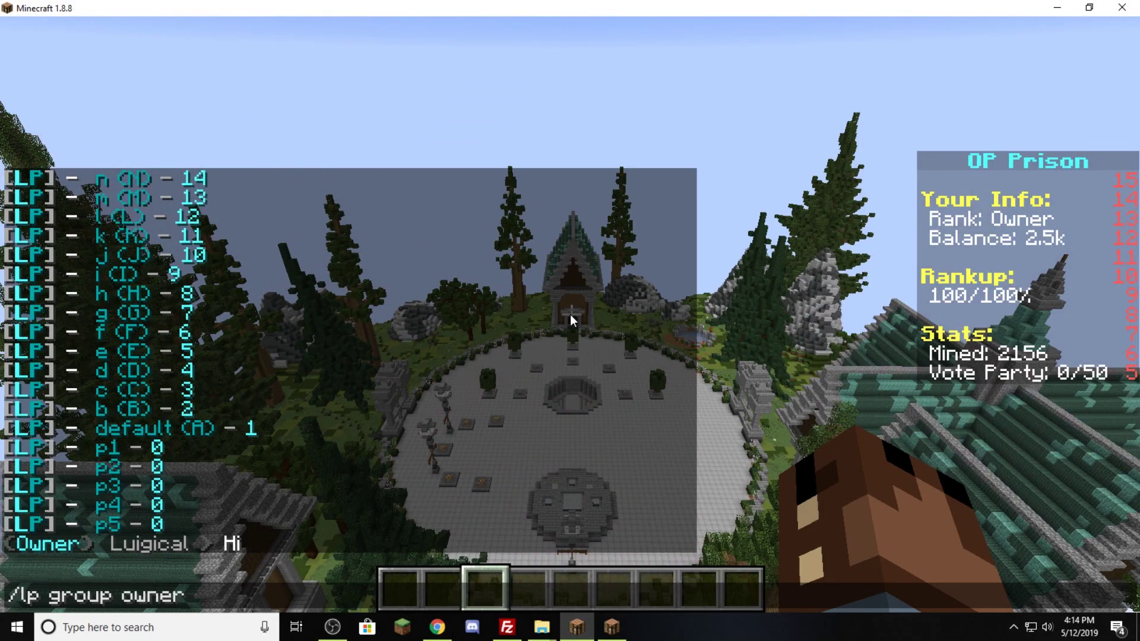
pyautogui.write(' editor')
pyautogui.press('Return')
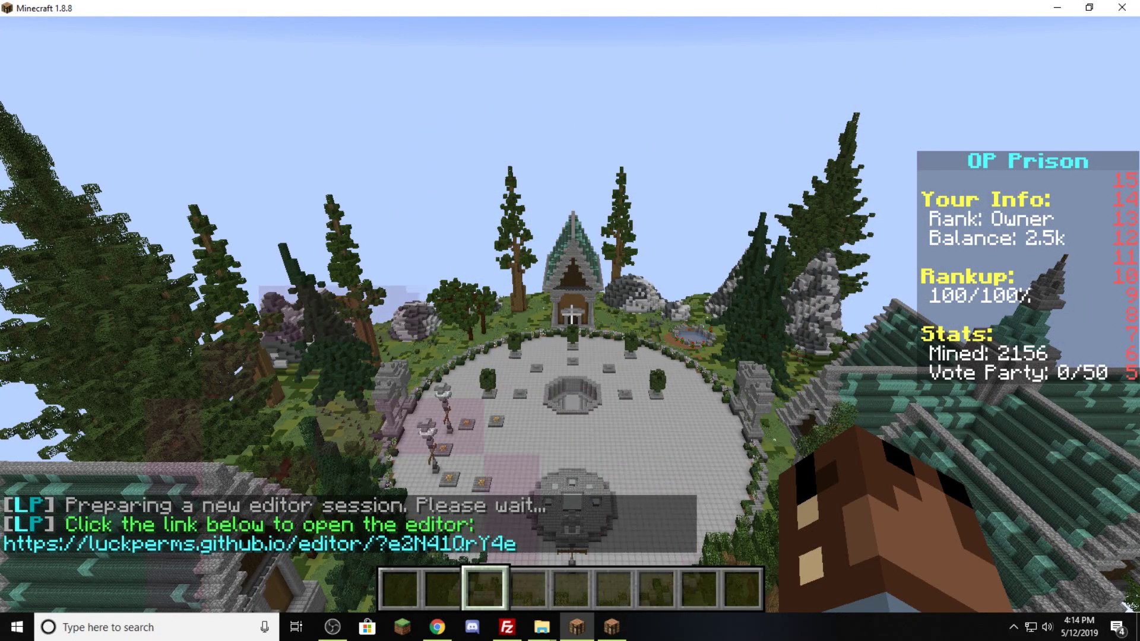
pyautogui.press('t')
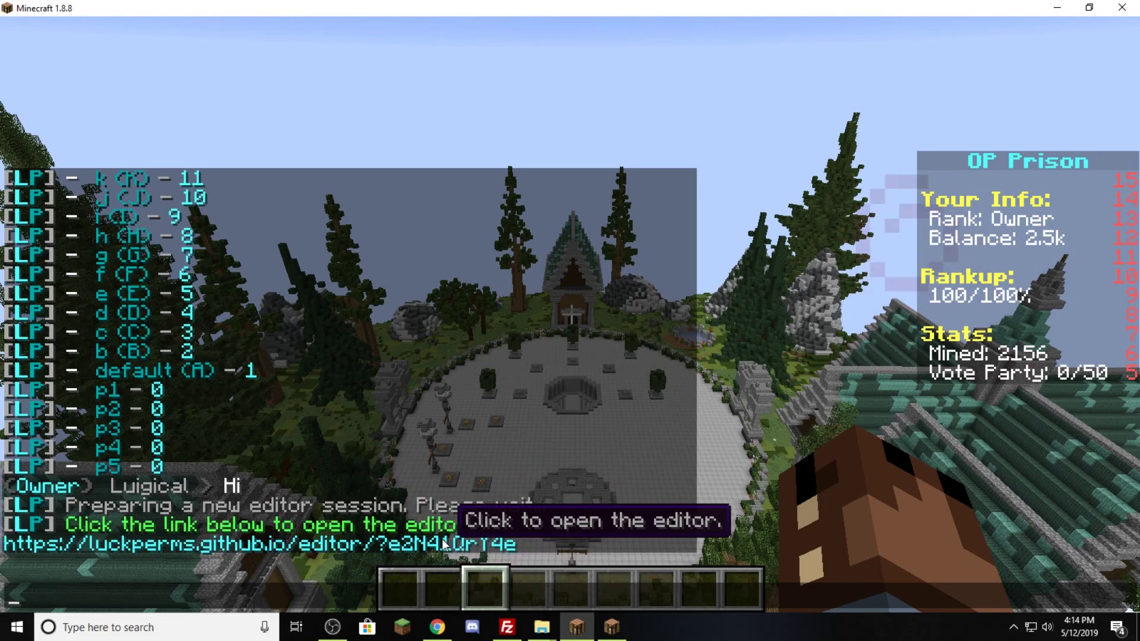
# - Open the owner group in the web editor and change its suffix colour from &b to &e
pyautogui.click(443, 544)
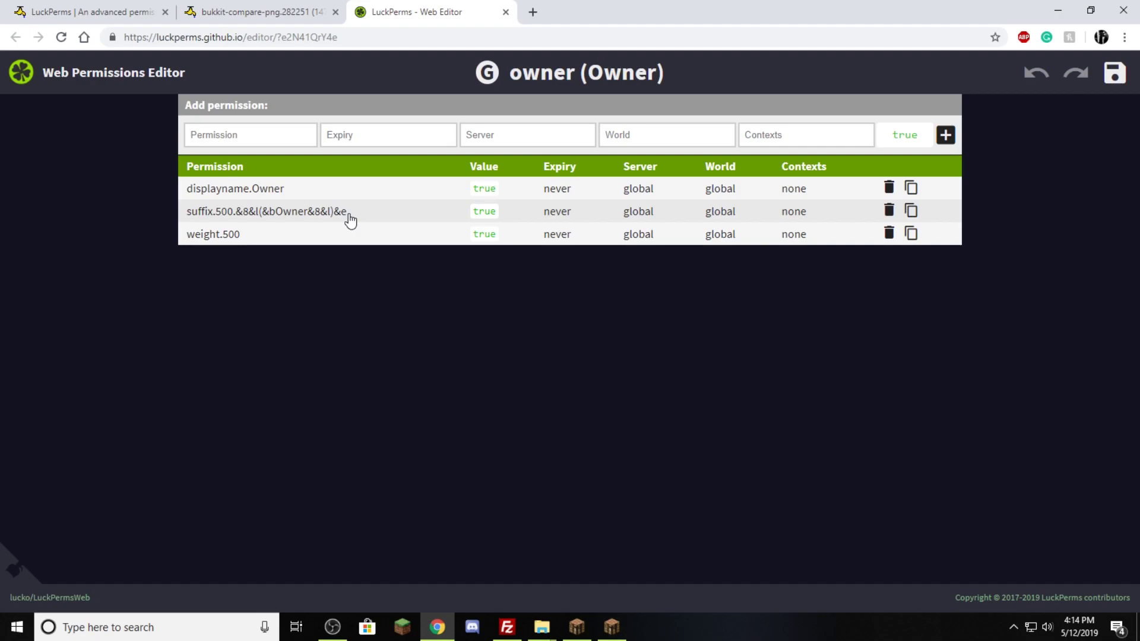
pyautogui.click(351, 219)
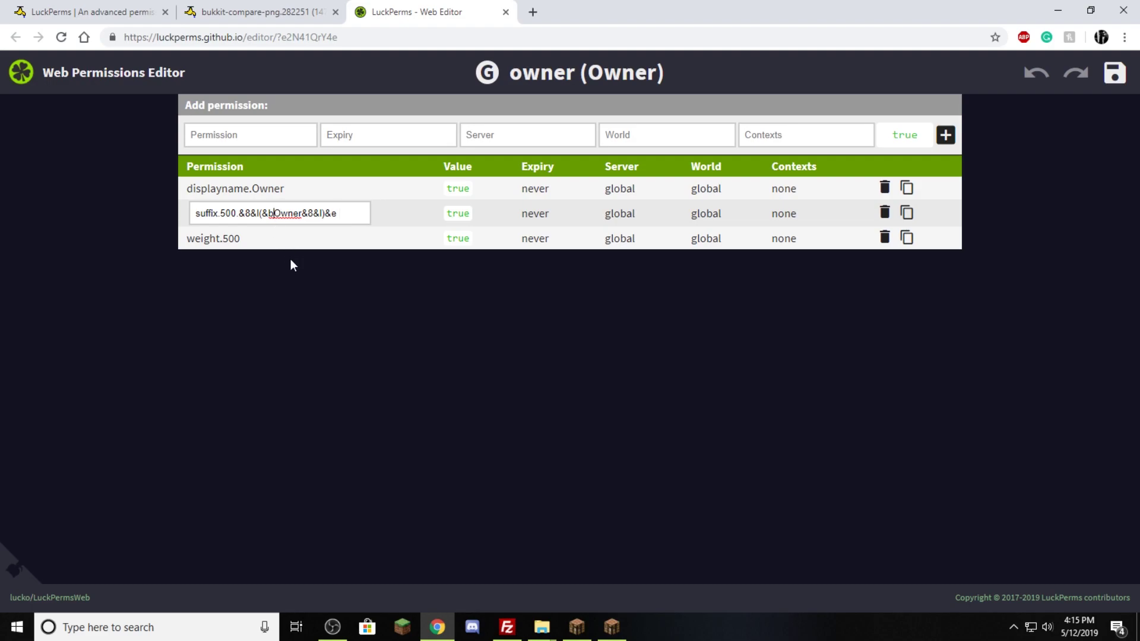
pyautogui.press('BackSpace')
pyautogui.write('e')
pyautogui.click(355, 291)
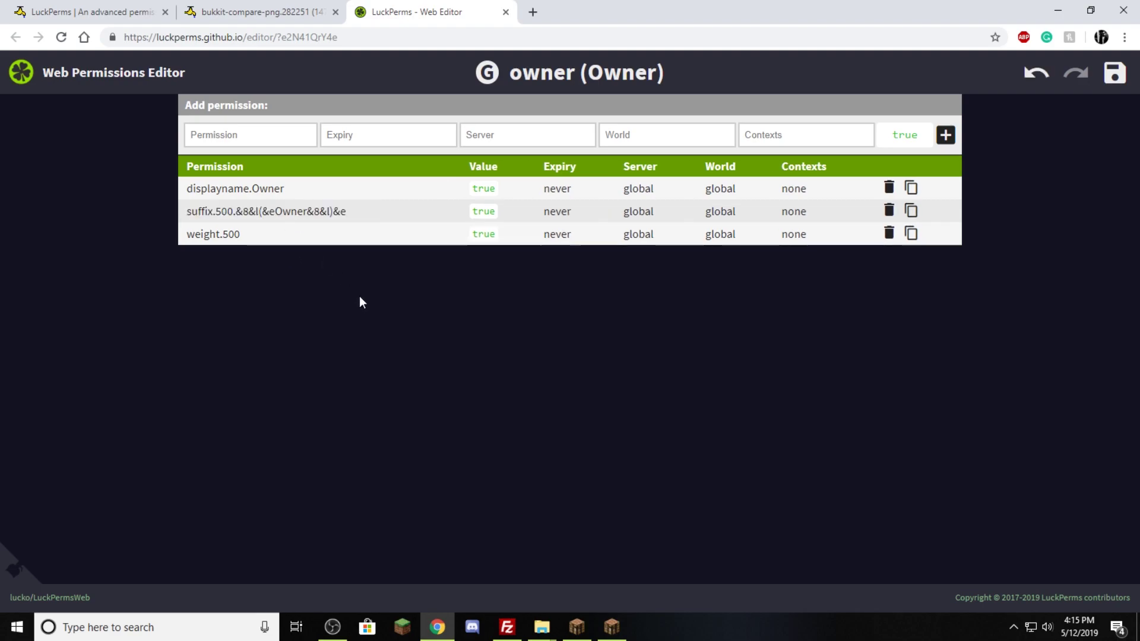
# - Save the owner group changes and copy the applyedits command
pyautogui.click(1115, 76)
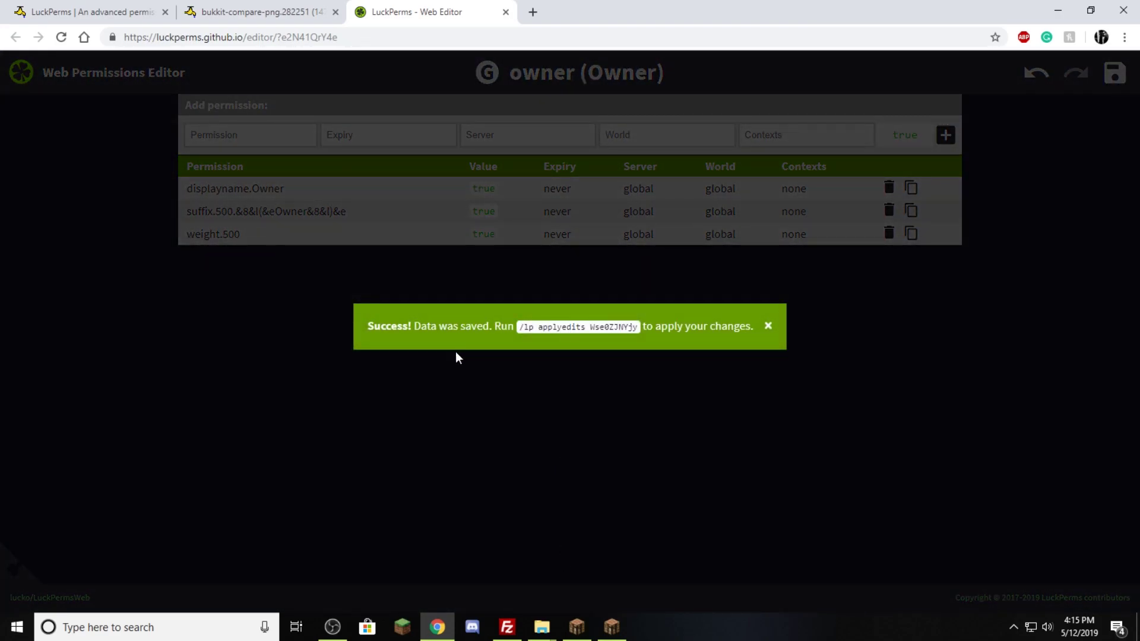
pyautogui.click(586, 330)
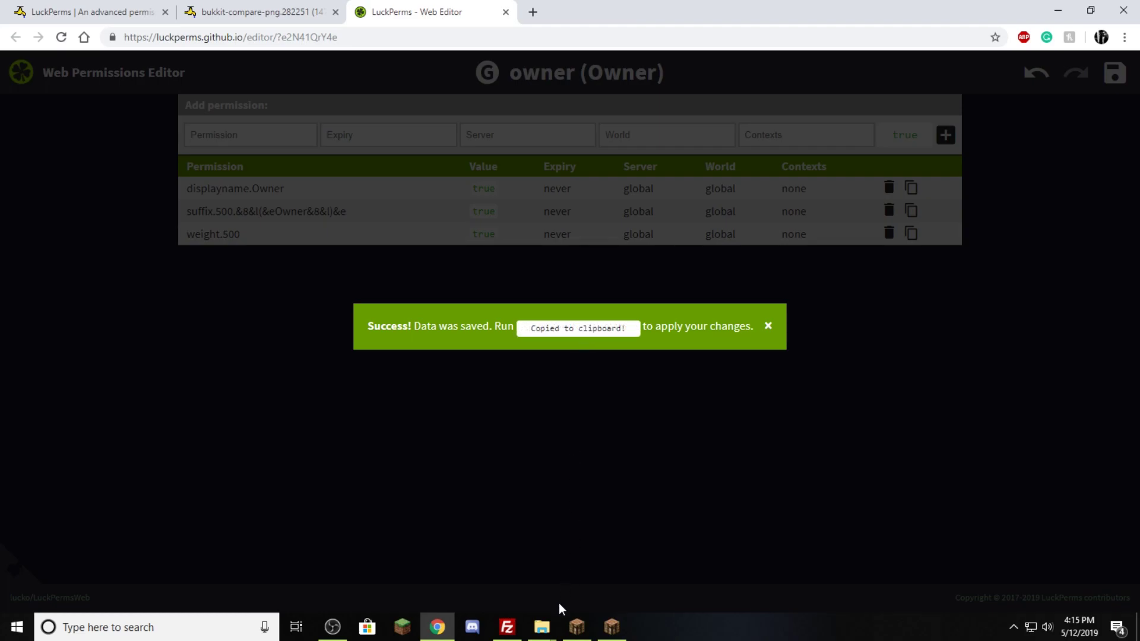
pyautogui.click(576, 626)
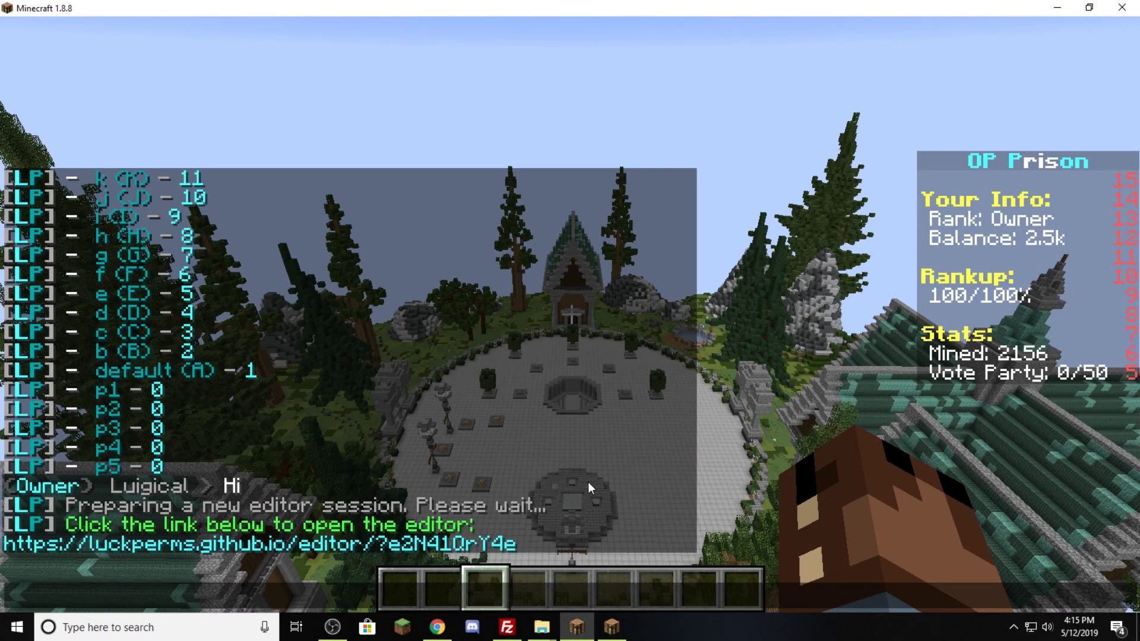
# - Paste and run the /lp applyedits command, then send 'Hi' to show the new suffix
pyautogui.write('/lp applyedits Wse0ZJNYjy')
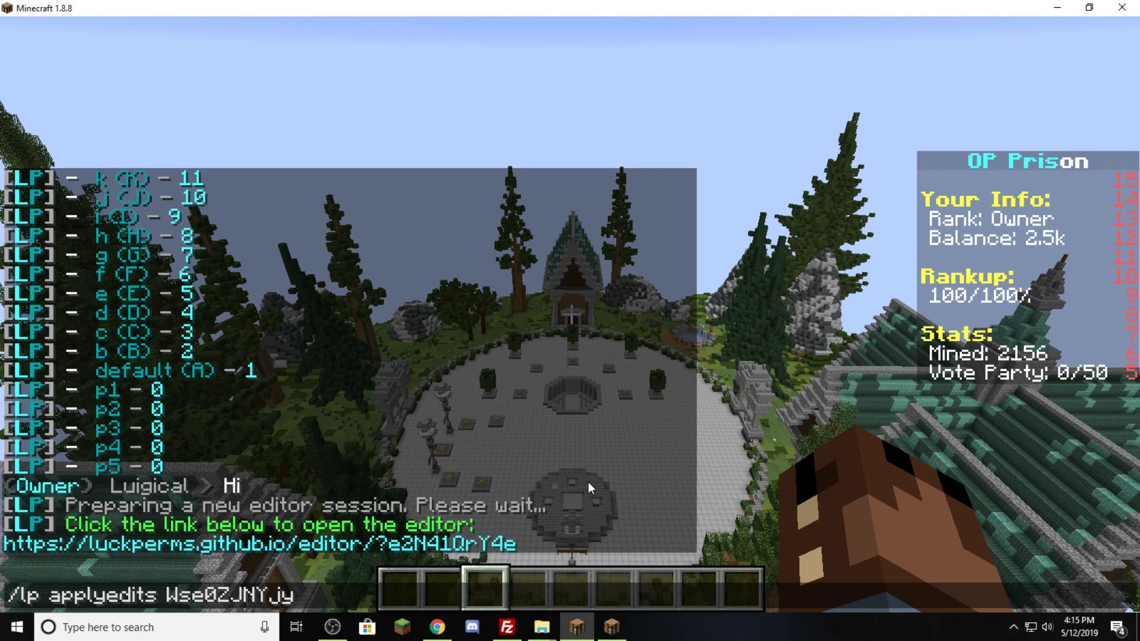
pyautogui.press('Return')
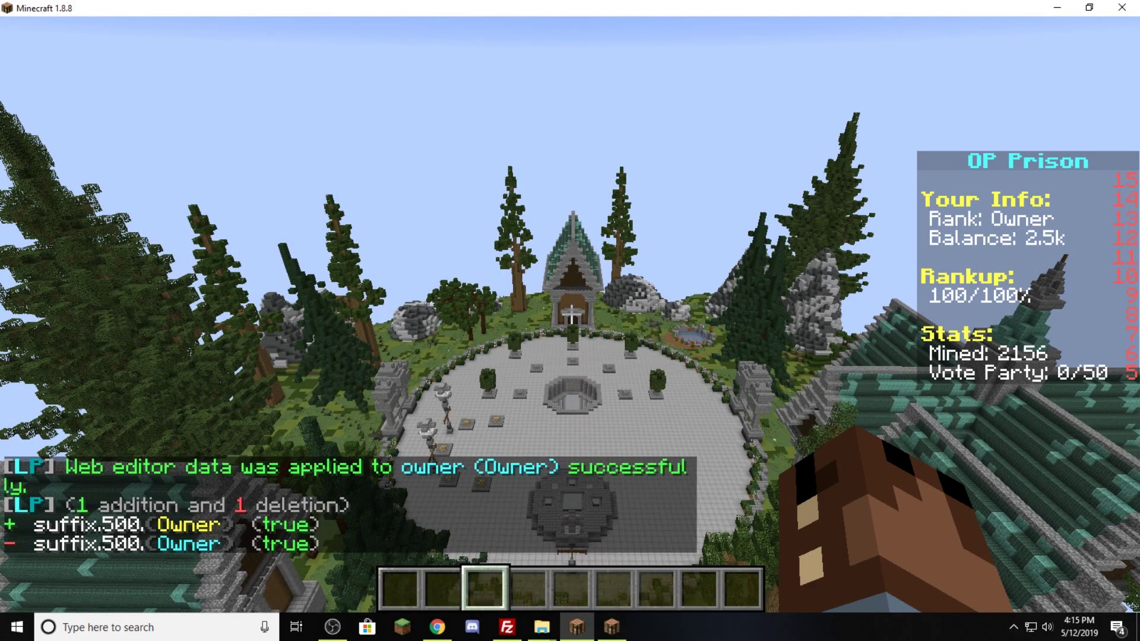
pyautogui.write('tHi')
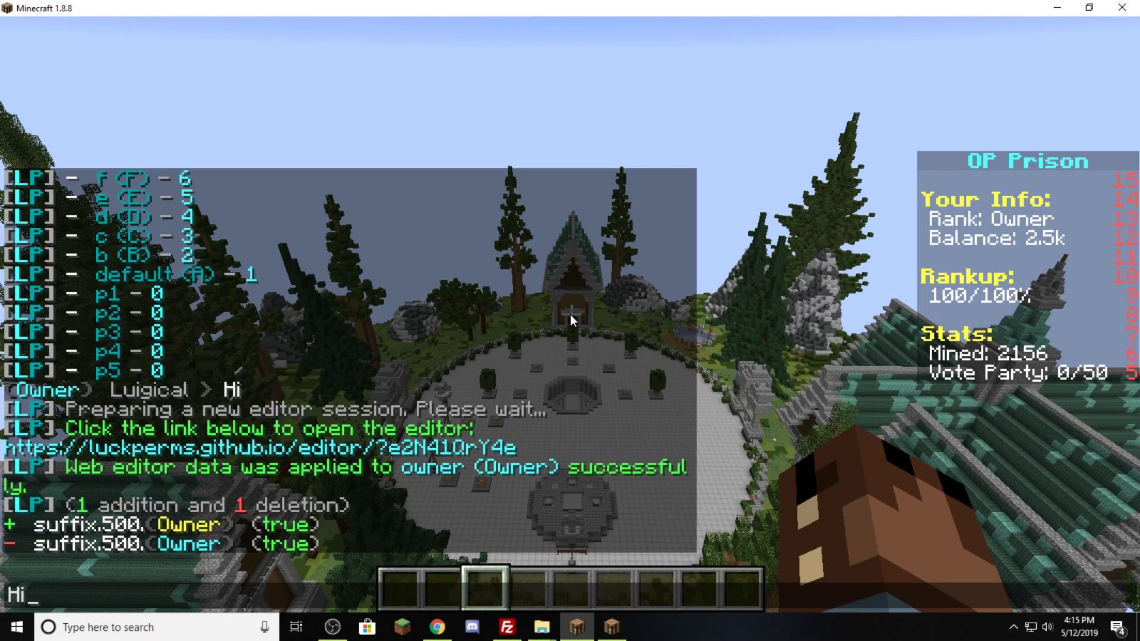
pyautogui.press('Return')
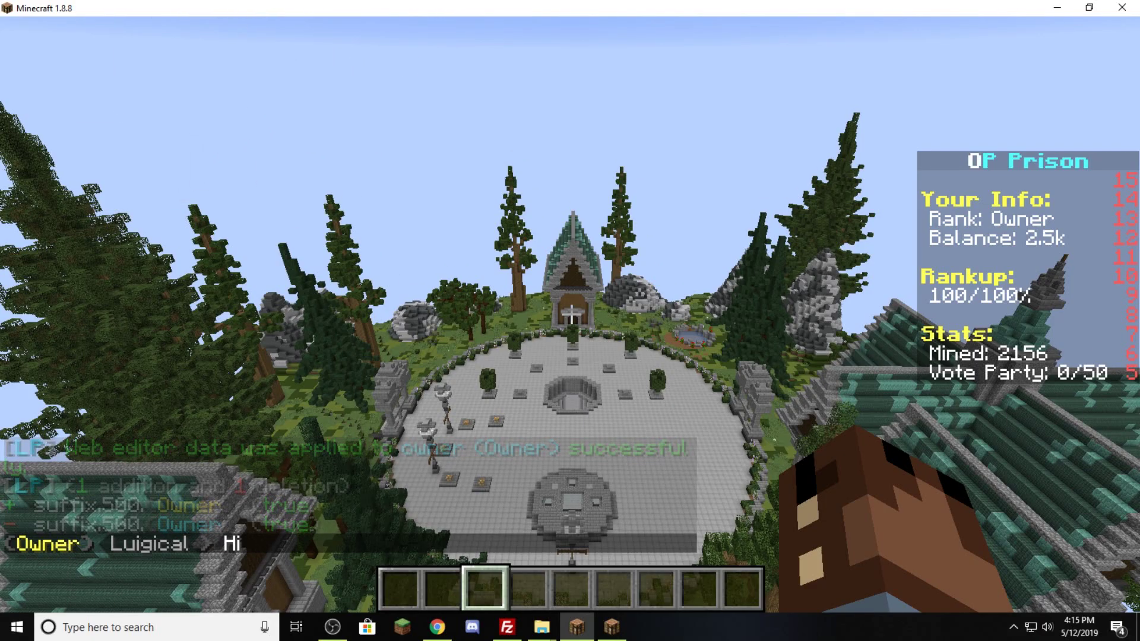
# - Return to the web editor and dismiss its save confirmation message
pyautogui.press('e')
pyautogui.click(437, 627)
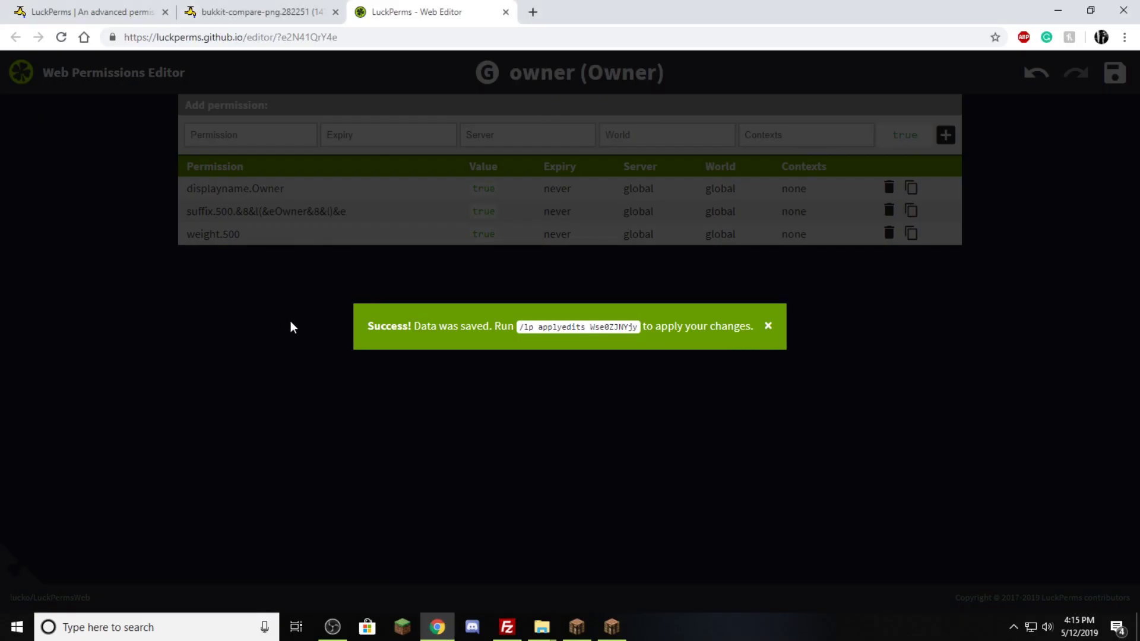
pyautogui.click(767, 327)
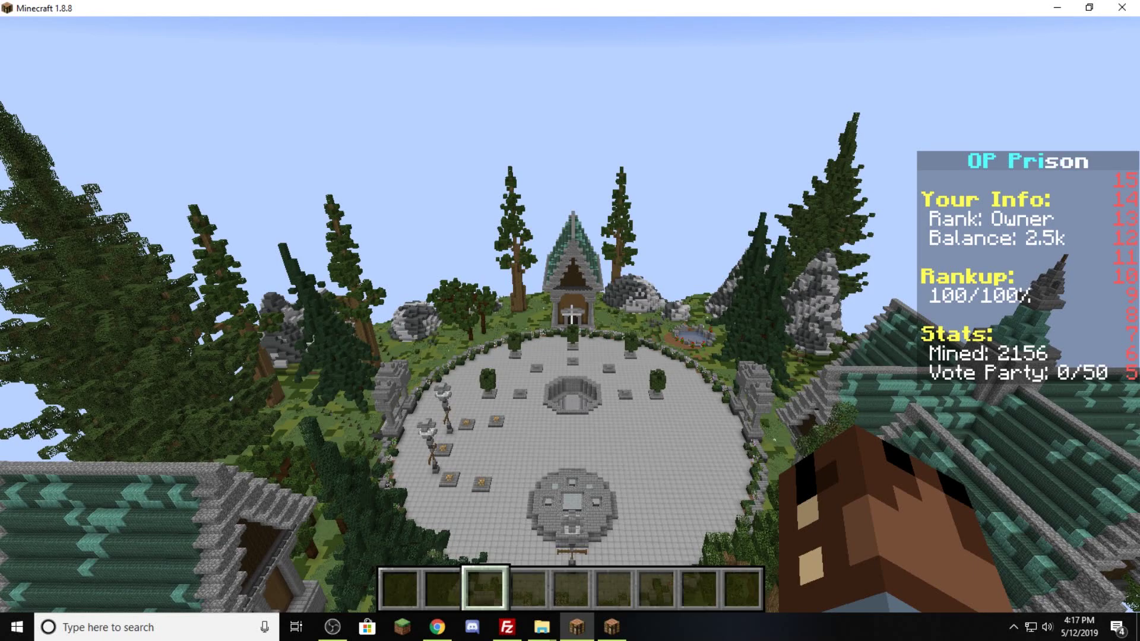
# - Begin typing the /lp group helper command in chat
pyautogui.press('t')
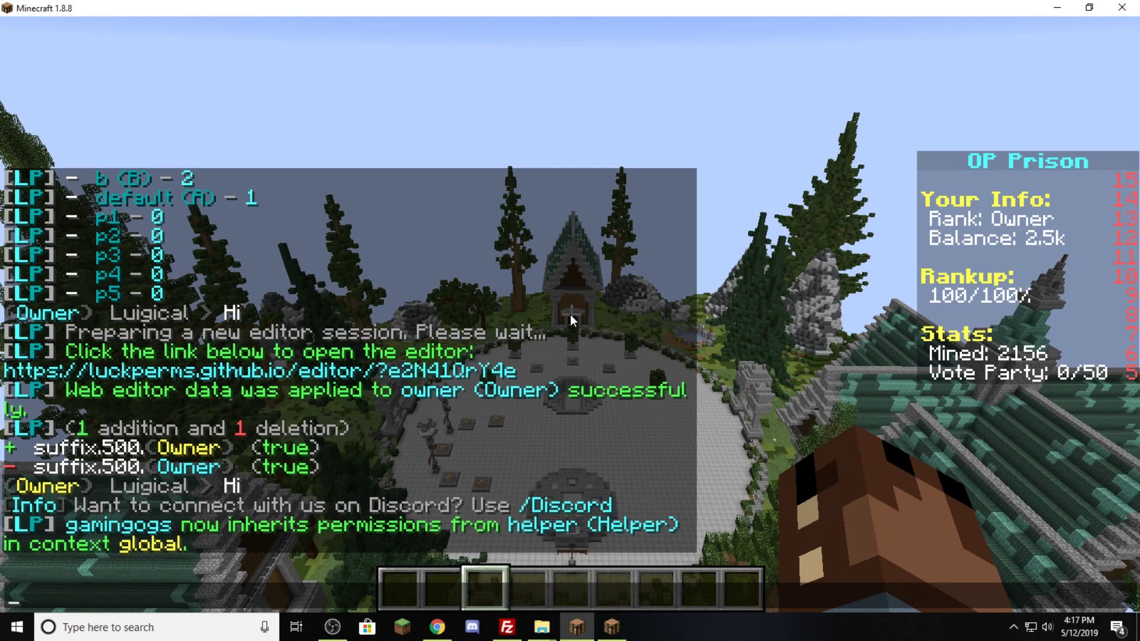
pyautogui.write('/lp group')
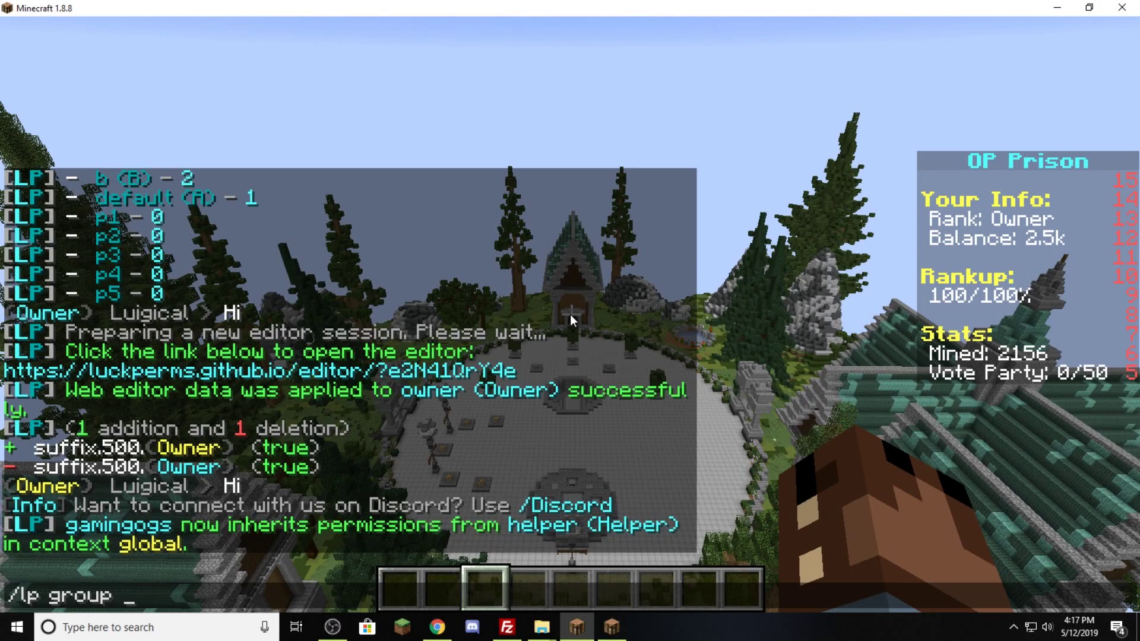
pyautogui.write(' help')
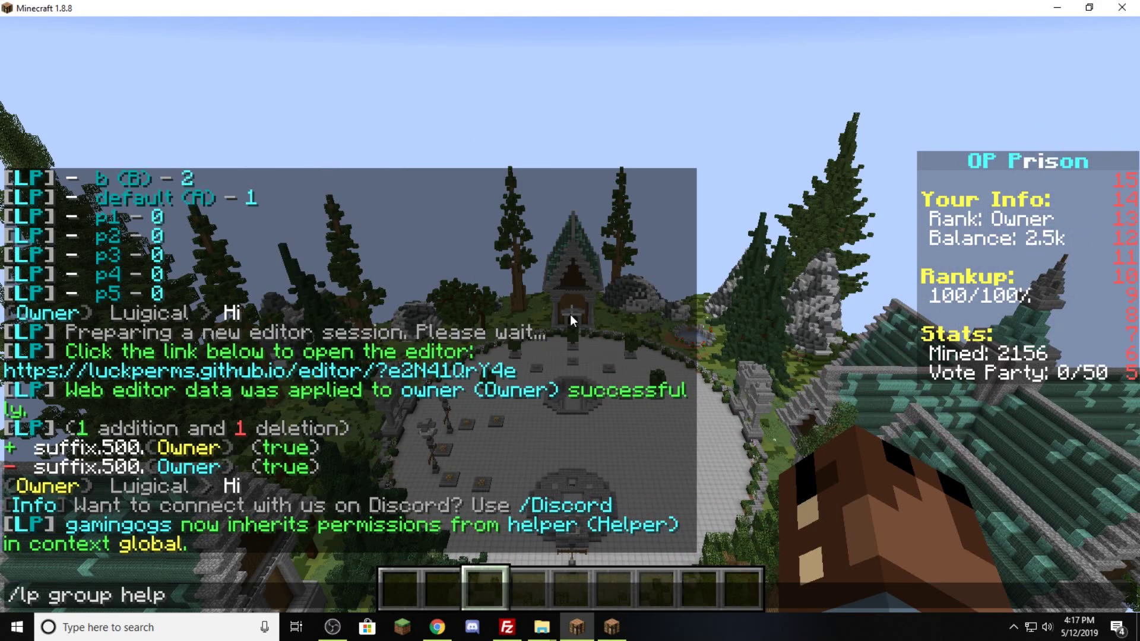
pyautogui.write('er')
# - Run /lp group helper editor and open the resulting editor link in Chrome
pyautogui.write('ditor')
pyautogui.press('Return')
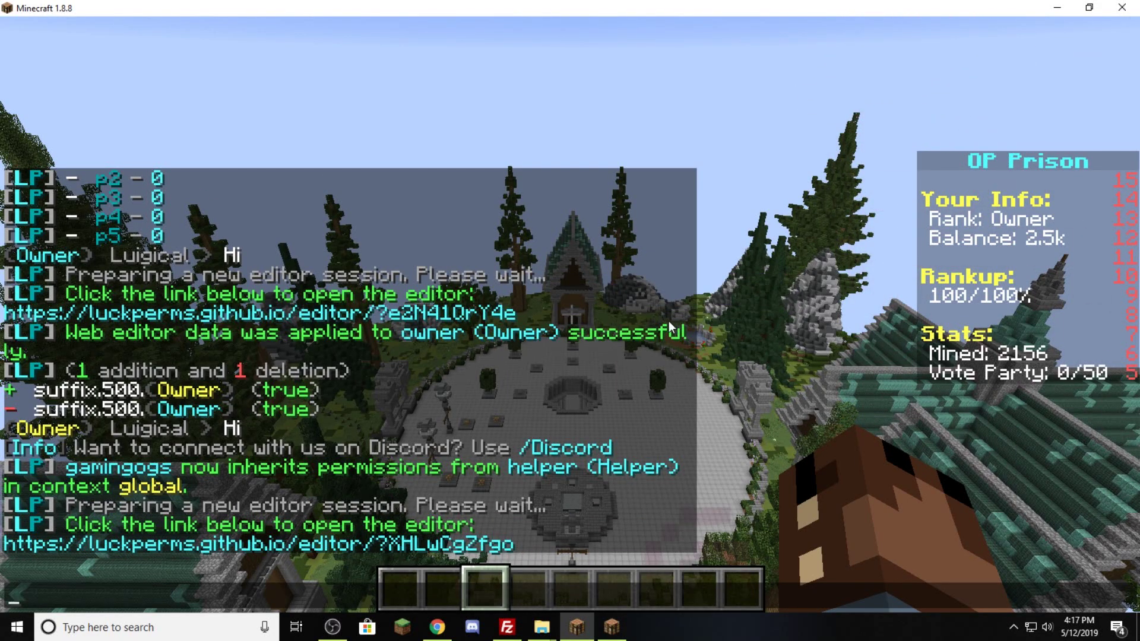
pyautogui.click(419, 544)
pyautogui.click(384, 351)
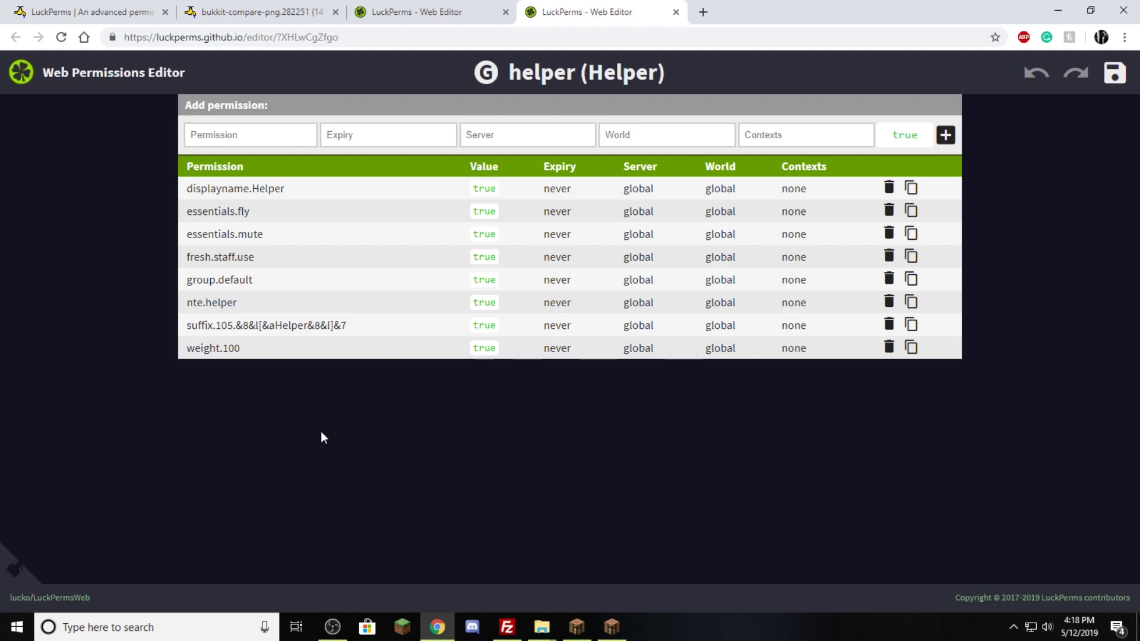
# - Add the essentials.ban permission to the helper group
pyautogui.click(234, 137)
pyautogui.write('essentials')
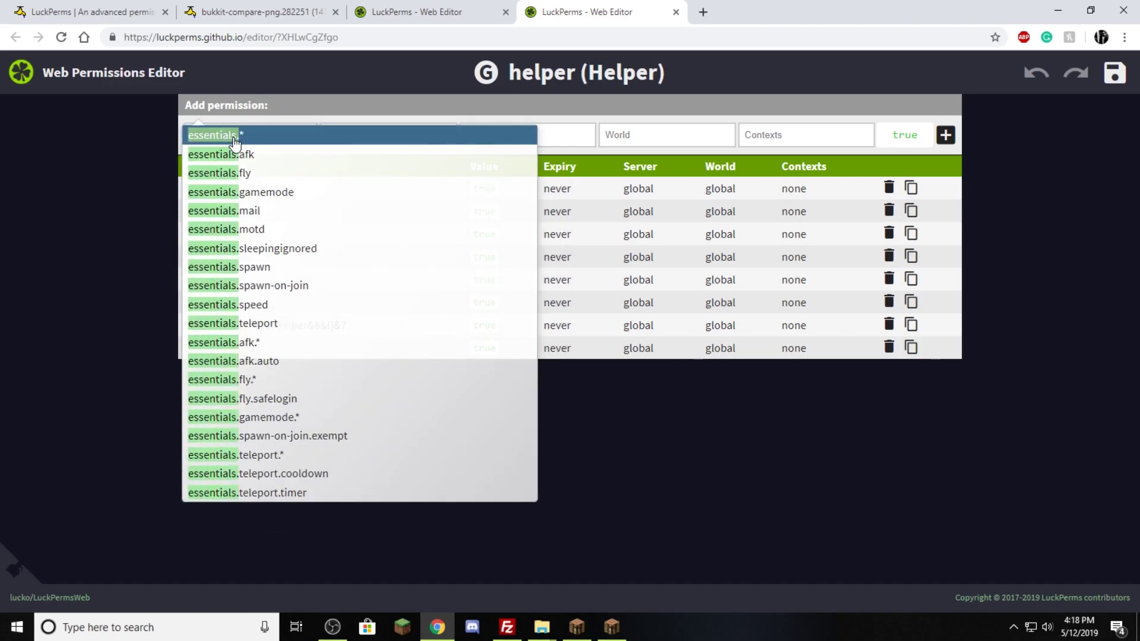
pyautogui.write('.ban')
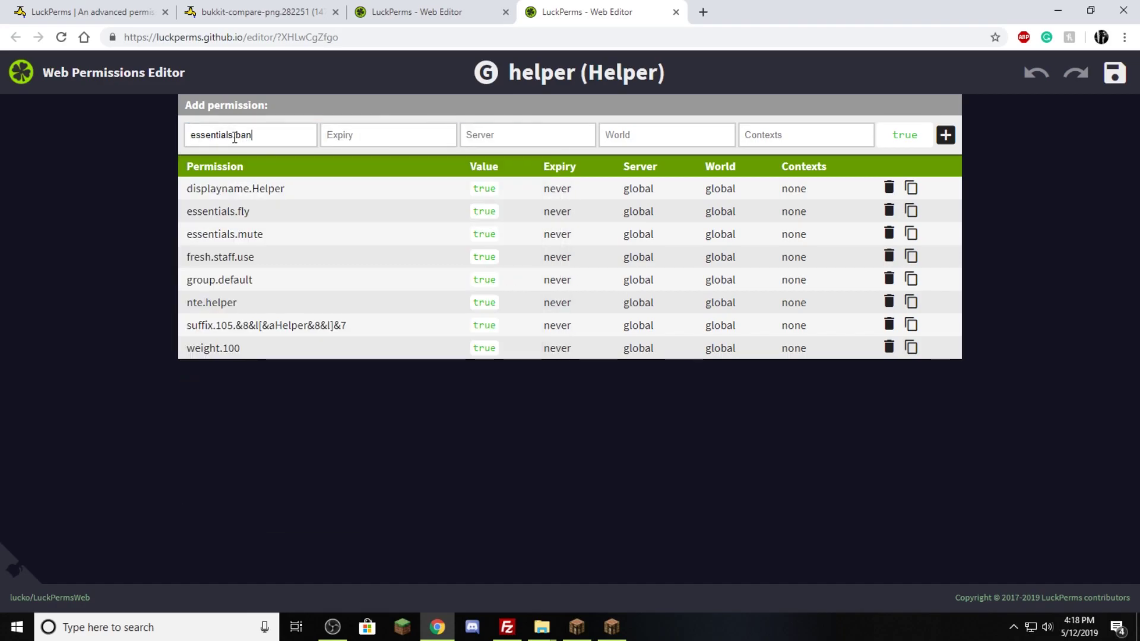
pyautogui.press('Return')
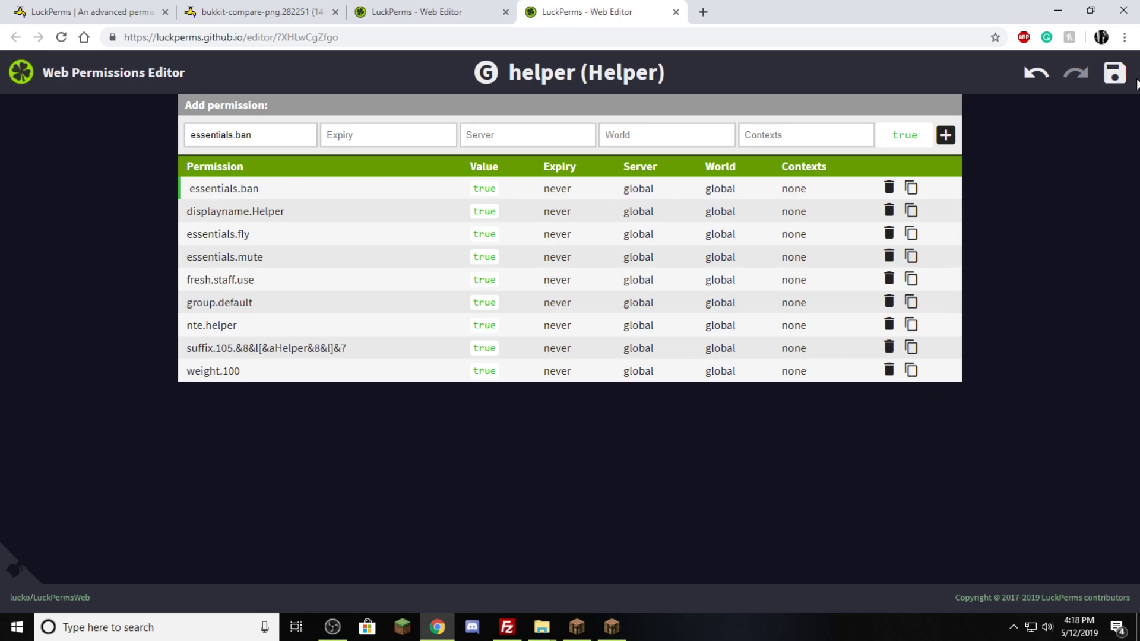
# - Save the helper group changes and copy the applyedits command
pyautogui.click(1115, 73)
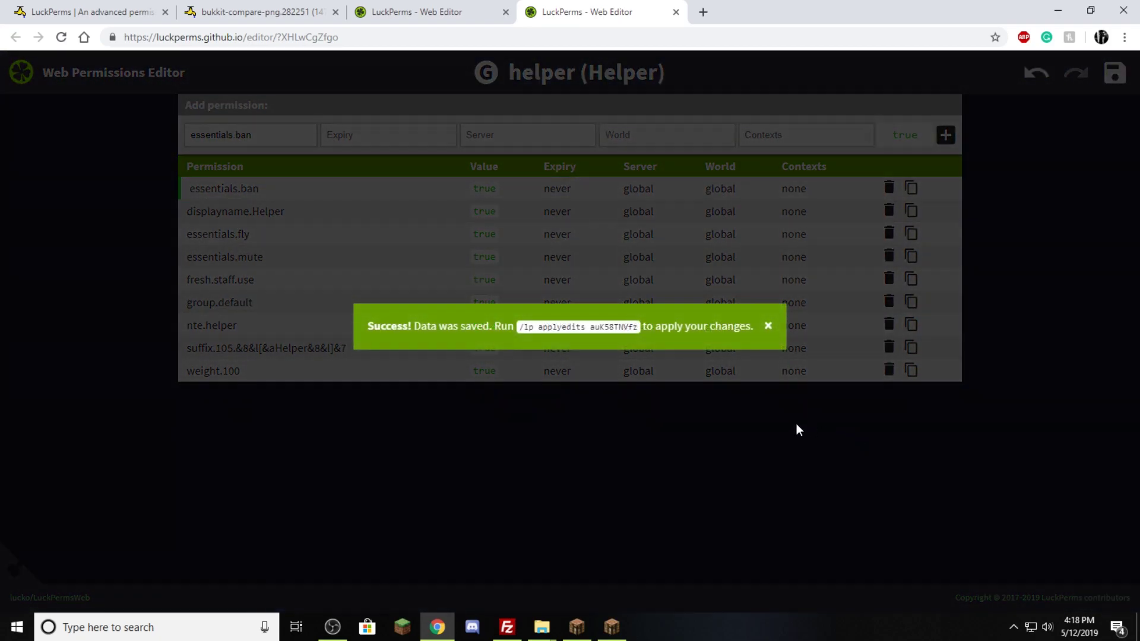
pyautogui.click(596, 336)
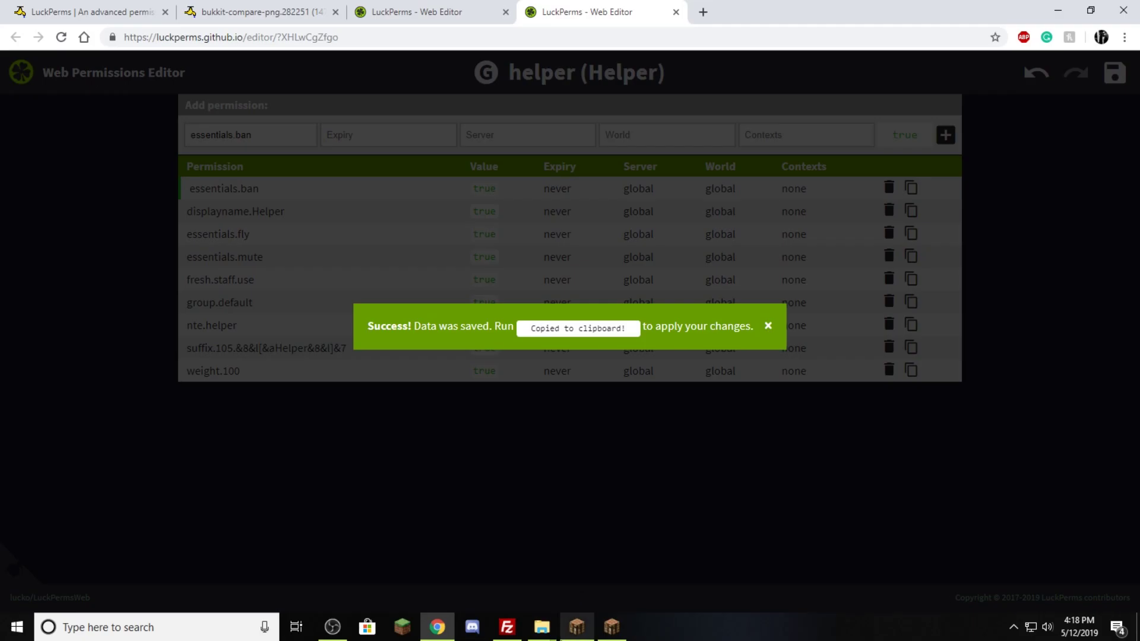
pyautogui.click(577, 627)
# - Paste and run the /lp applyedits command to add essentials.ban to the helper group
pyautogui.press('t')
pyautogui.hotkey('ctrl', 'v')
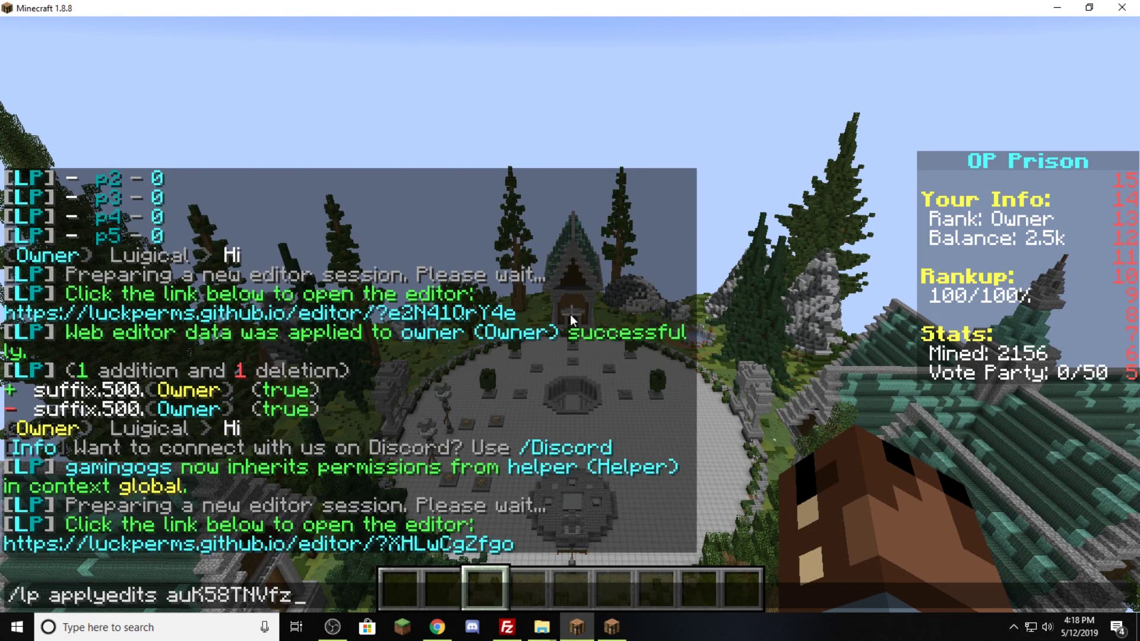
pyautogui.press('Return')
pyautogui.press('t')
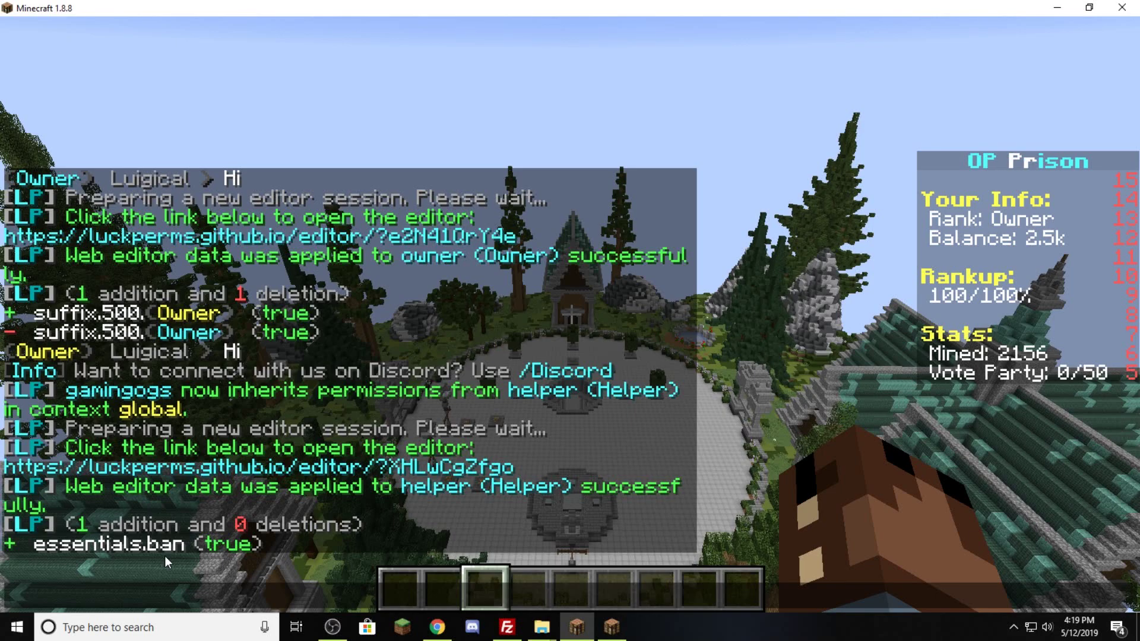
# - Run /lp group helper editor and open the new web editor session from the chat link
pyautogui.write('/lp g')
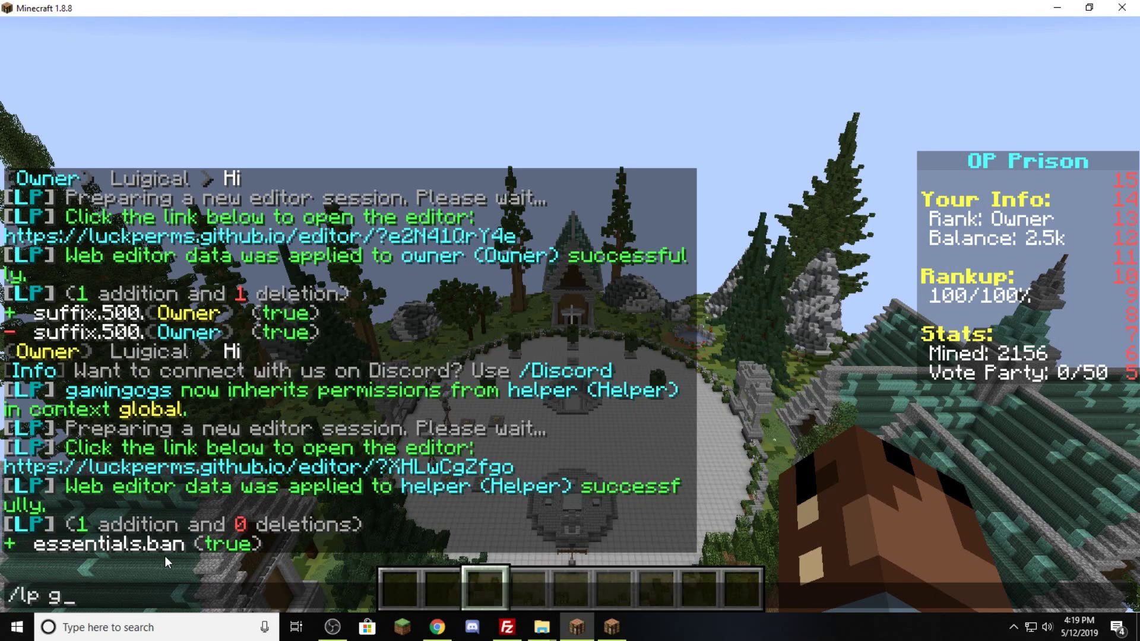
pyautogui.write('roup helper editor')
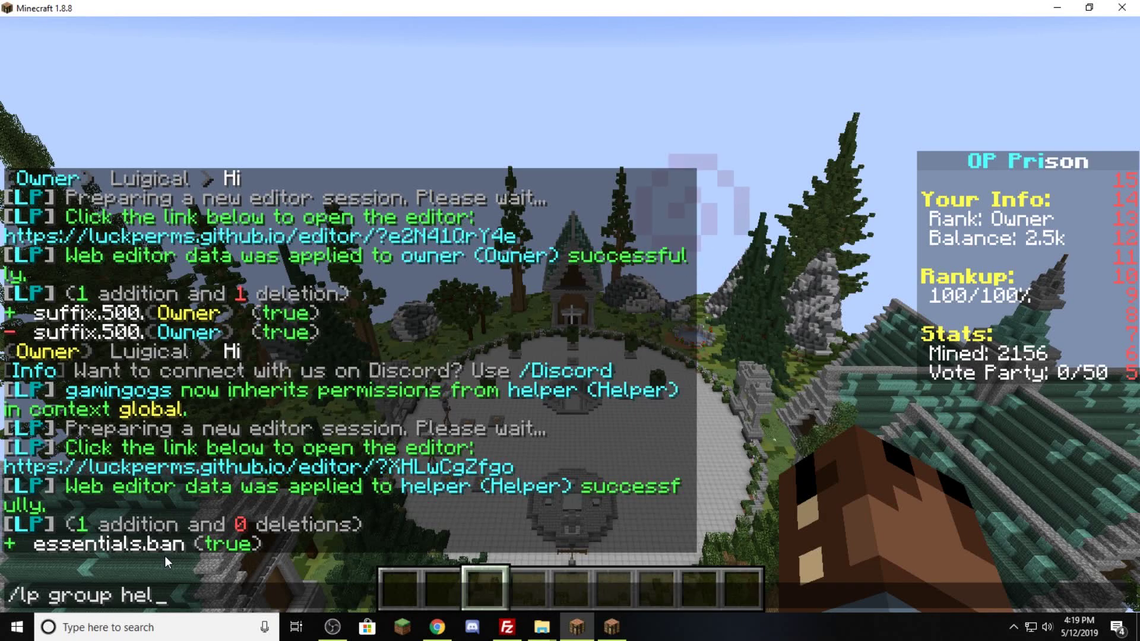
pyautogui.press('Return')
pyautogui.press('t')
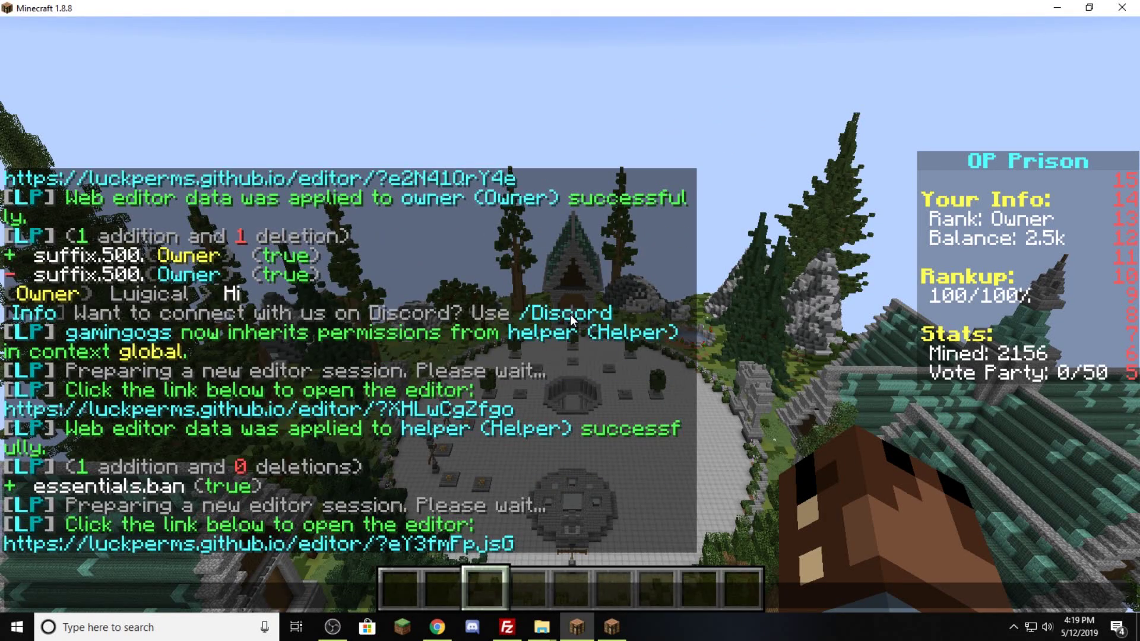
pyautogui.click(368, 543)
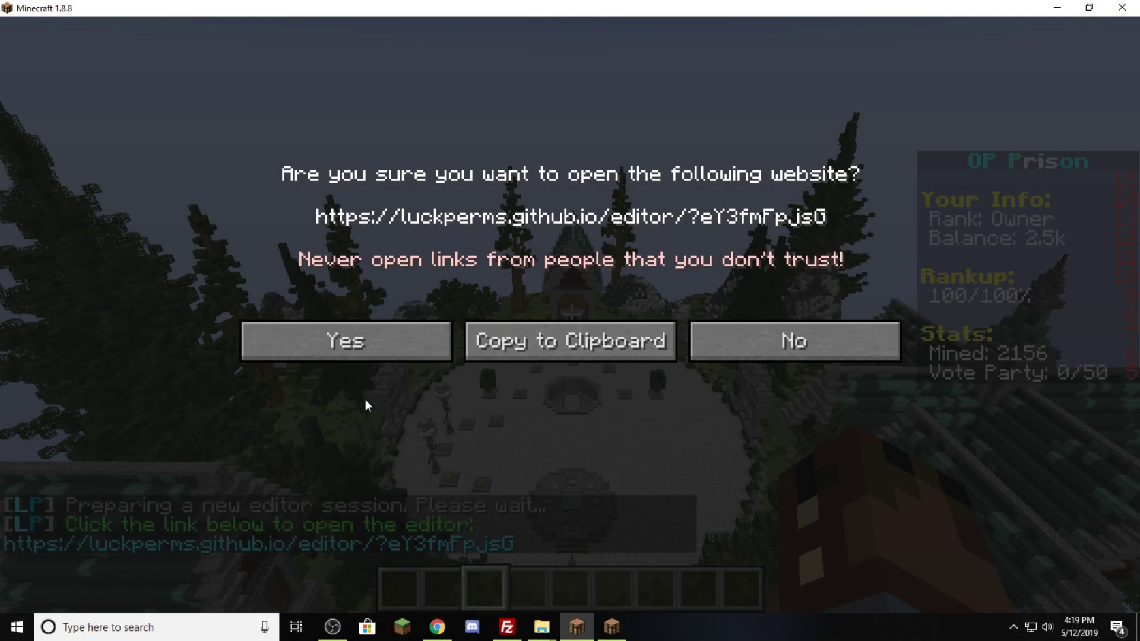
pyautogui.click(347, 352)
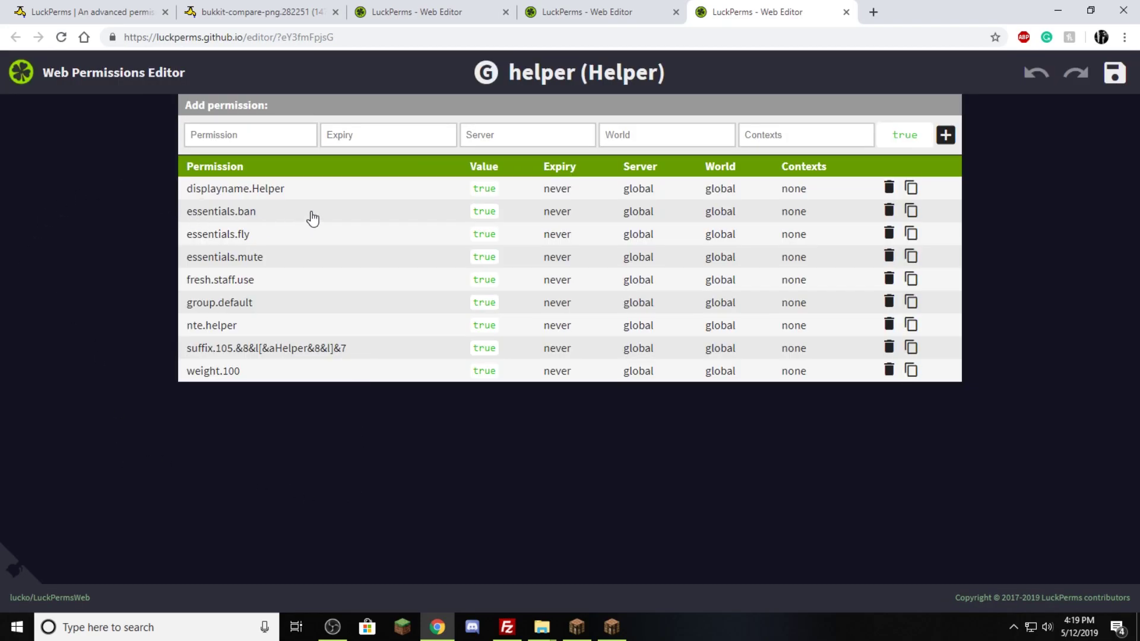
# - Delete essentials.ban from helper, save the session, and copy the applyedits command
pyautogui.click(888, 211)
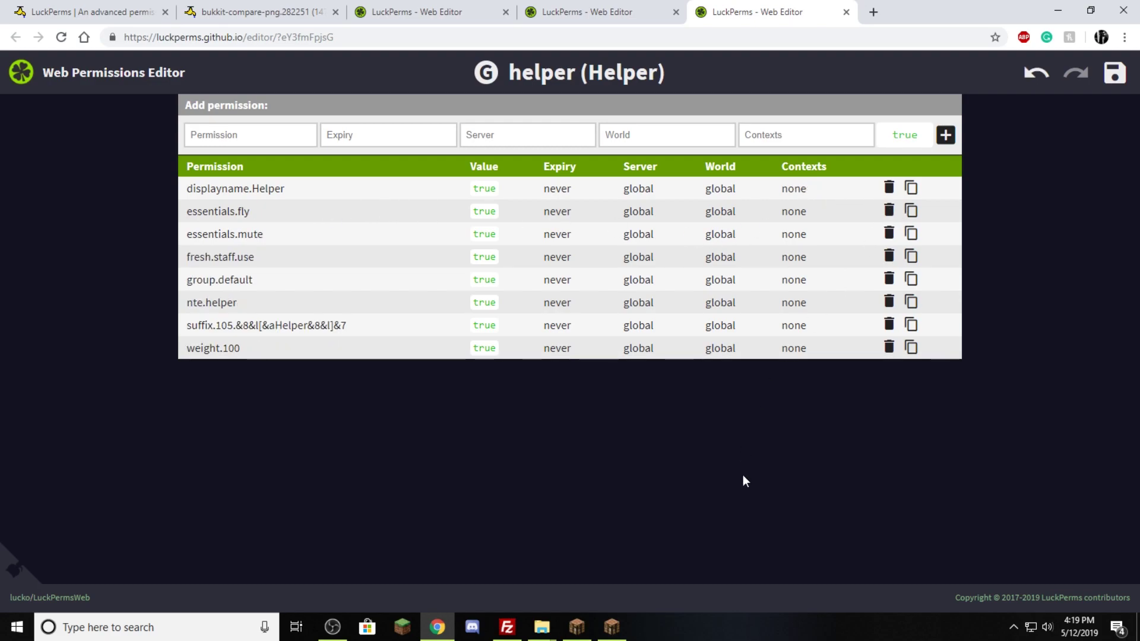
pyautogui.click(1122, 84)
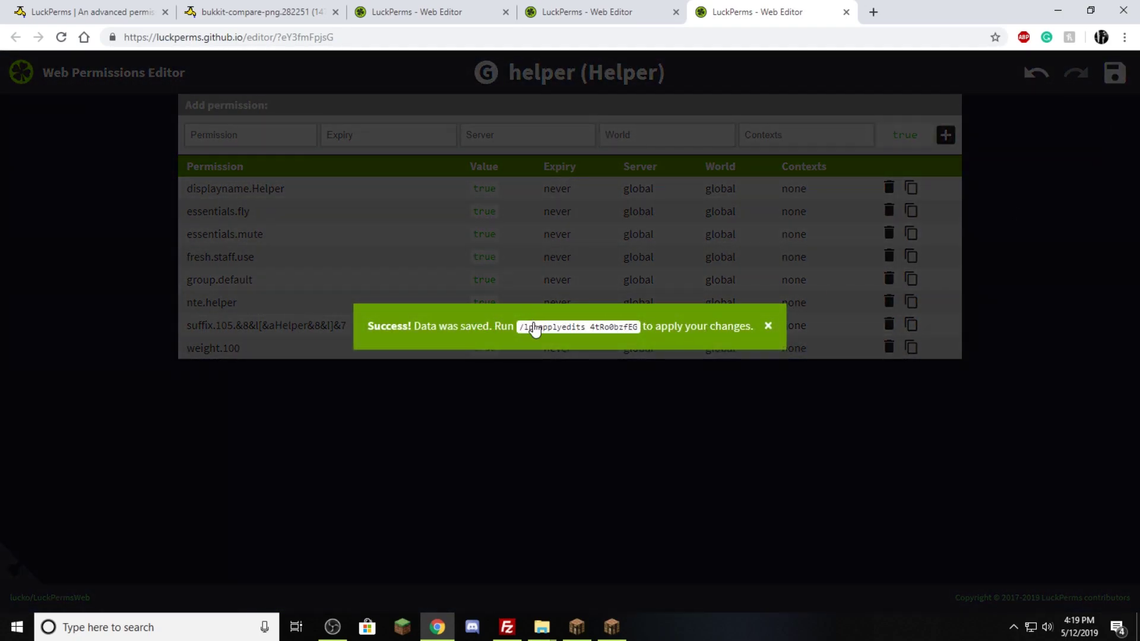
pyautogui.click(538, 329)
# - Back in Minecraft, run the copied /lp applyedits command removing essentials.ban from helper
pyautogui.click(577, 627)
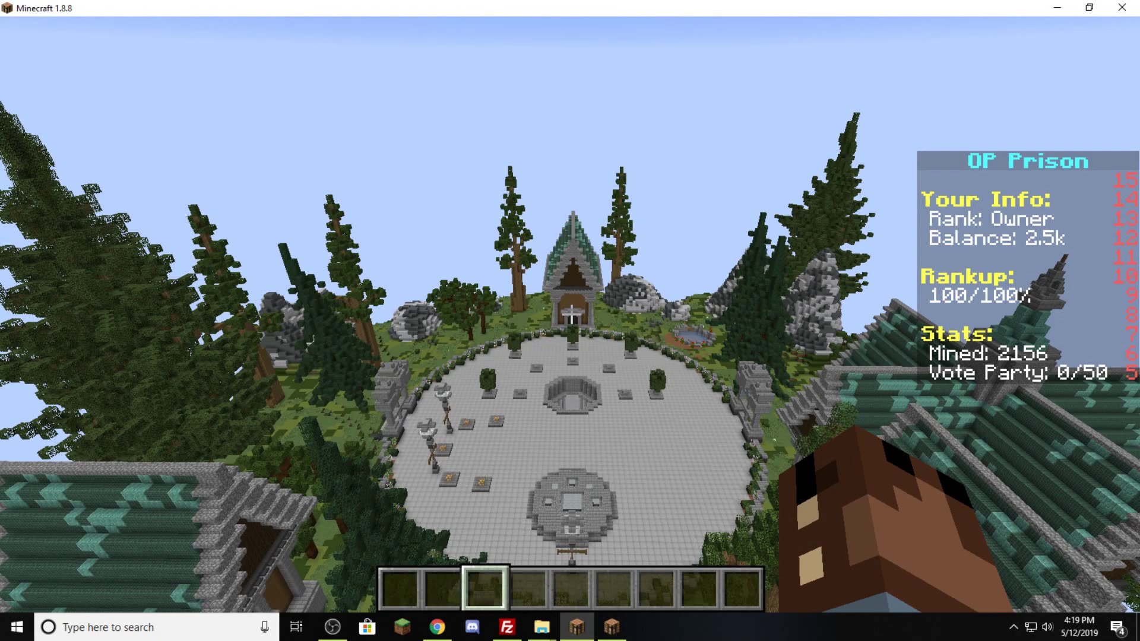
pyautogui.press('t')
pyautogui.hotkey('ctrl', 'v')
pyautogui.press('Return')
pyautogui.press('t')
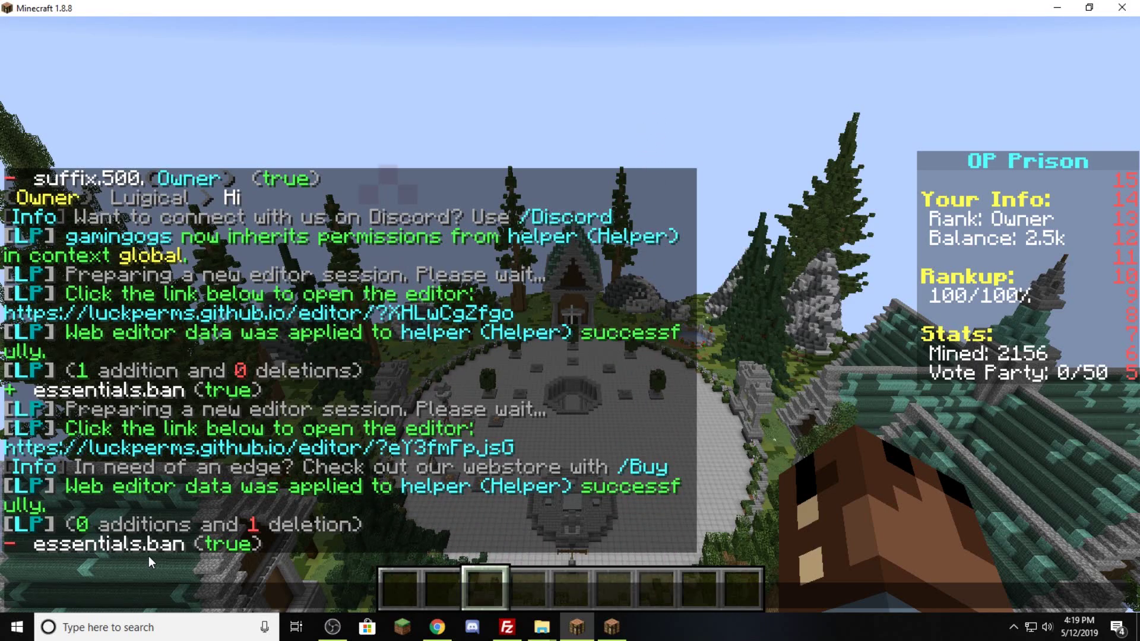
pyautogui.press('Escape')
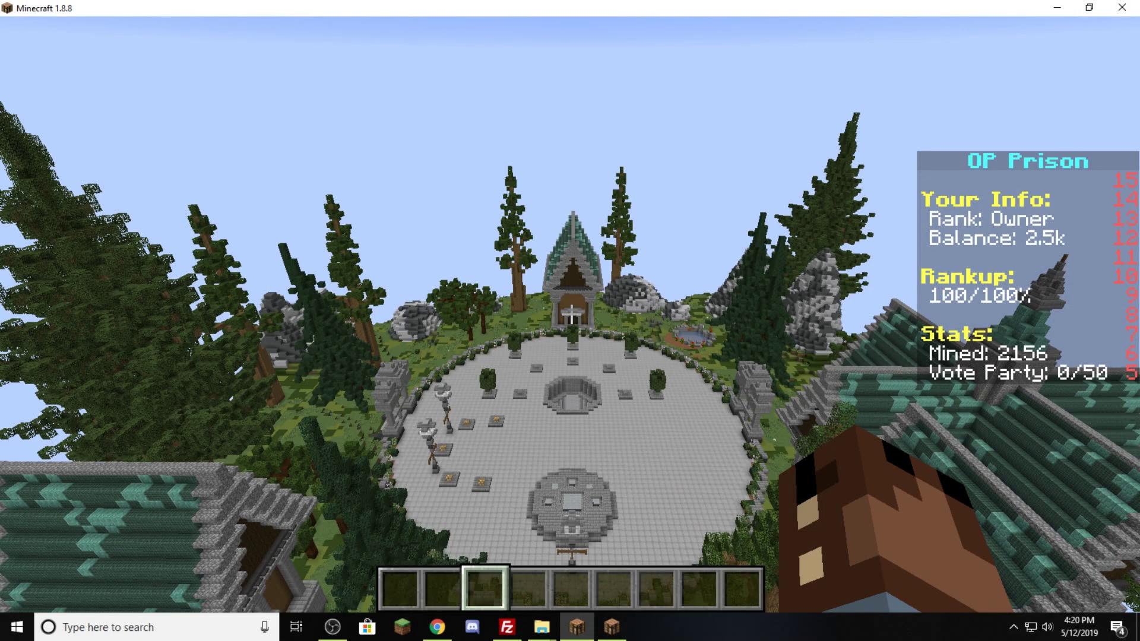
# - Run /lp user permission set * on your own player; chat says it's already set globally
pyautogui.press('/')
pyautogui.write('lp user')
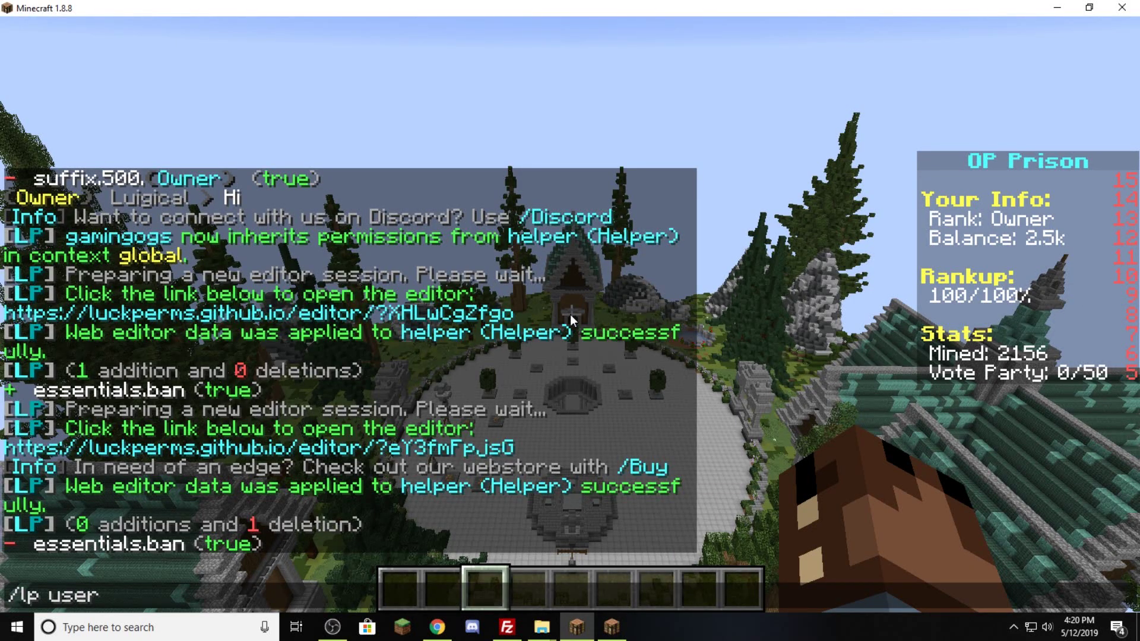
pyautogui.write(' Luigical')
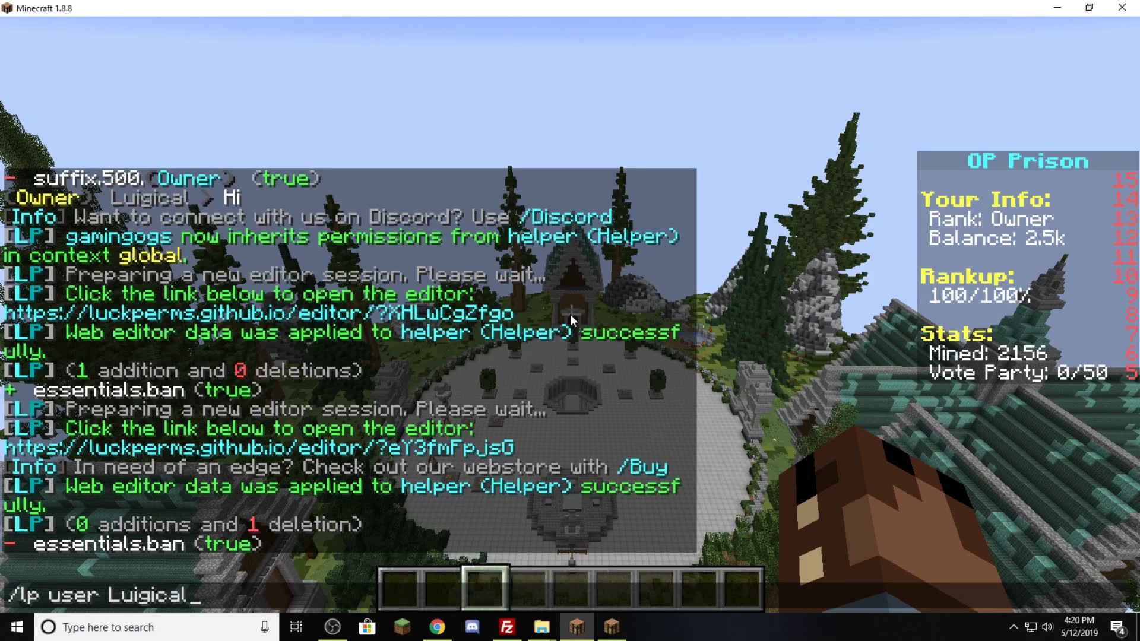
pyautogui.write(' permission set')
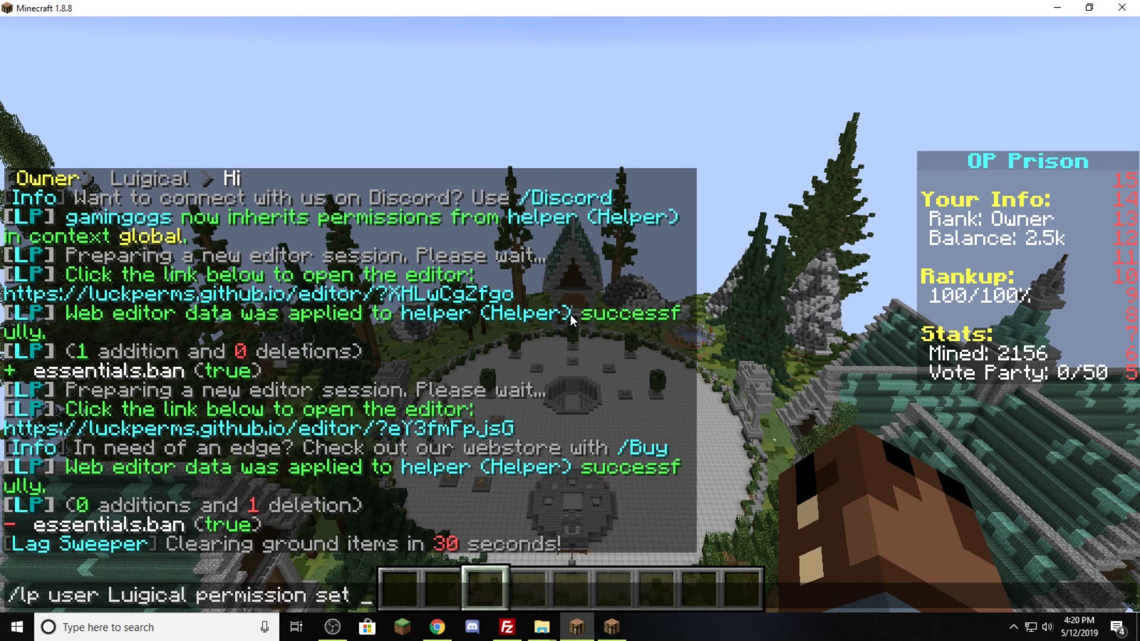
pyautogui.write('x')
pyautogui.press('Return')
pyautogui.press('t')
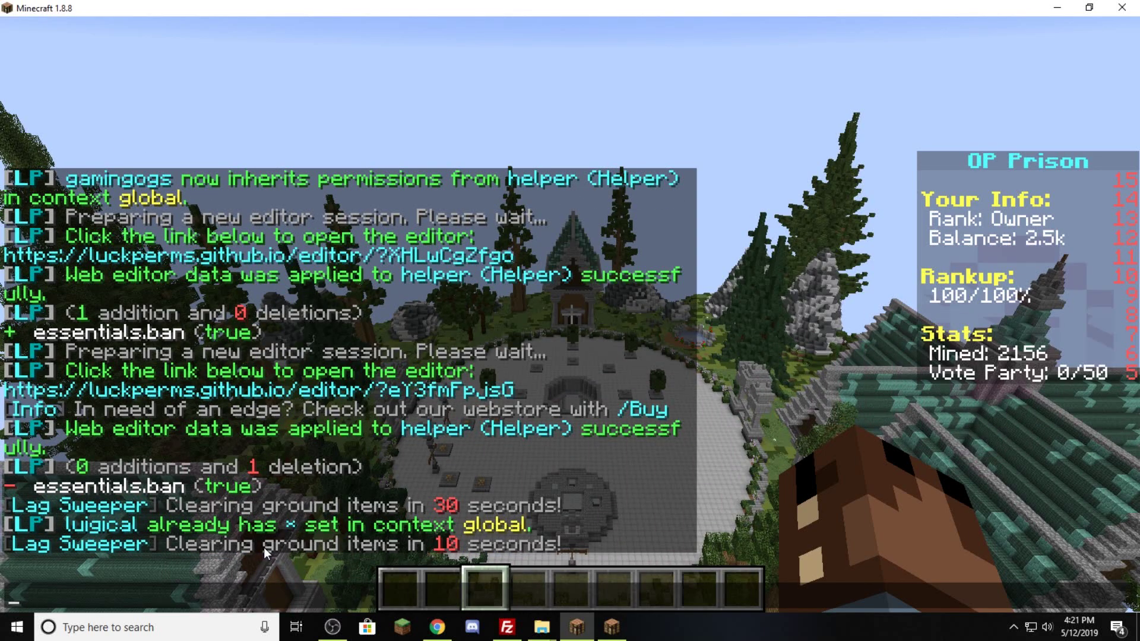
# - Check the online players, then grant the helper-inheriting player essentials.* via /lp user permission set
pyautogui.press('Escape')
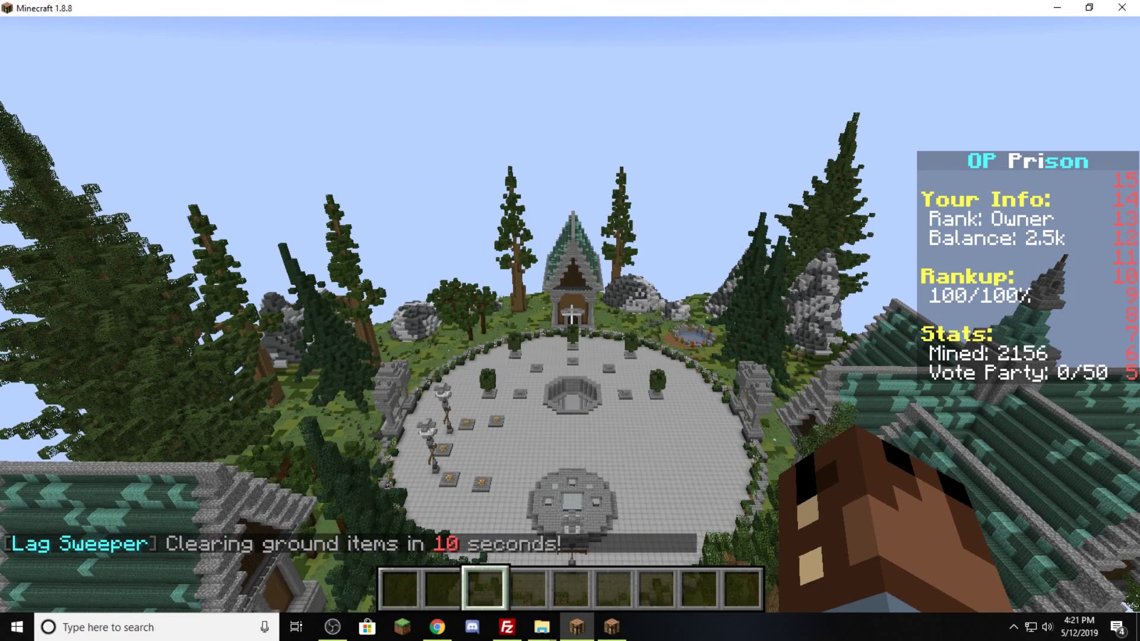
pyautogui.press('Tab')
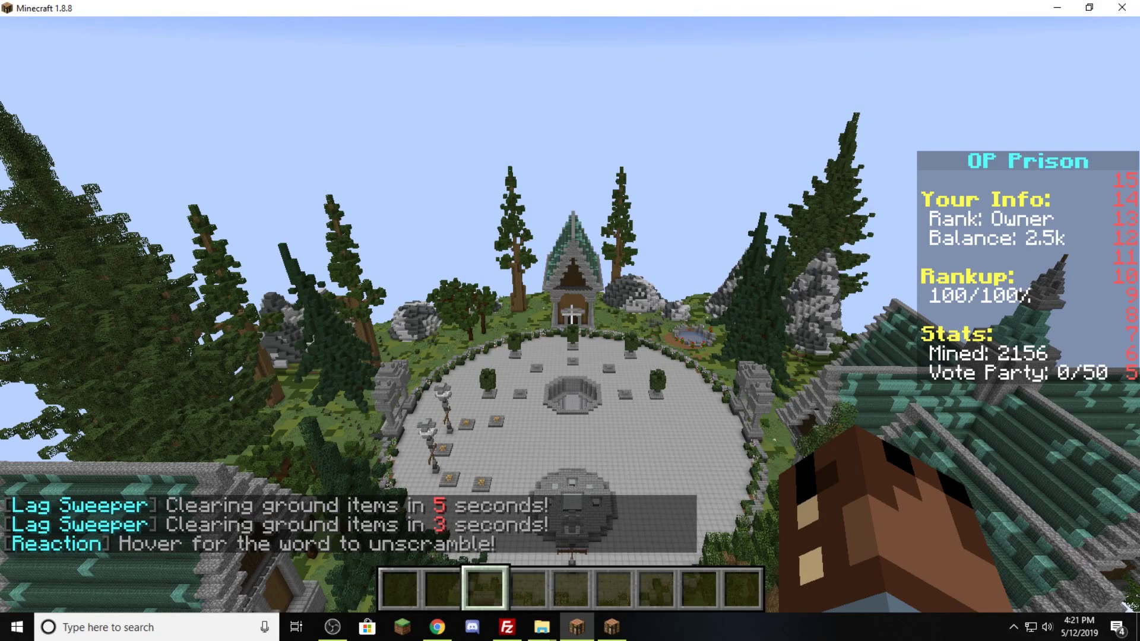
pyautogui.press('/')
pyautogui.write('l')
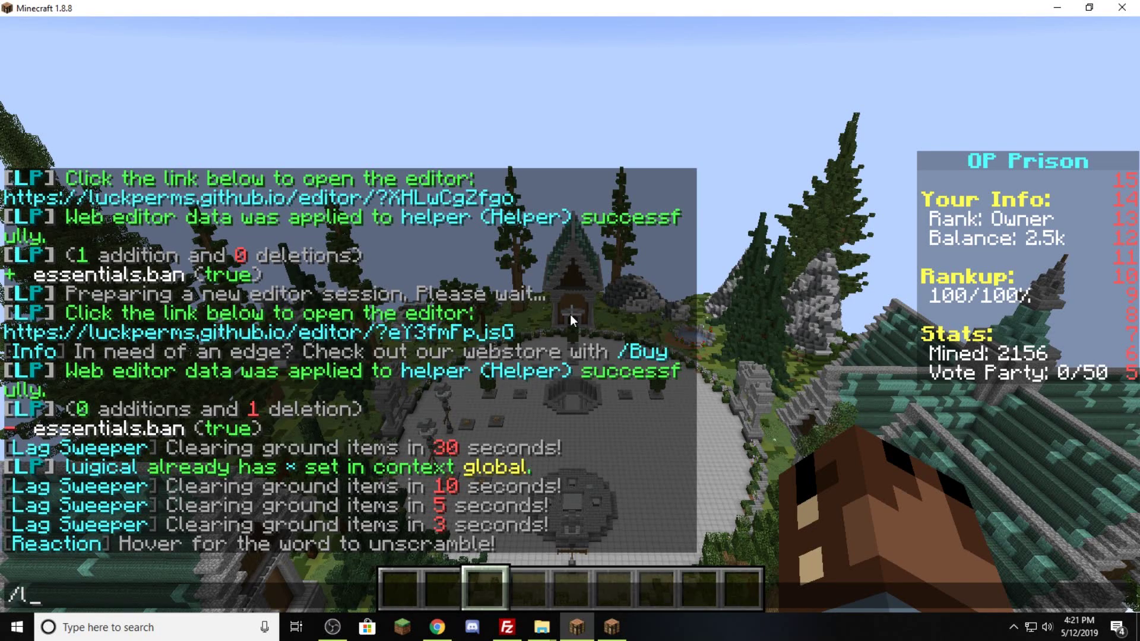
pyautogui.write('p user gamingogs')
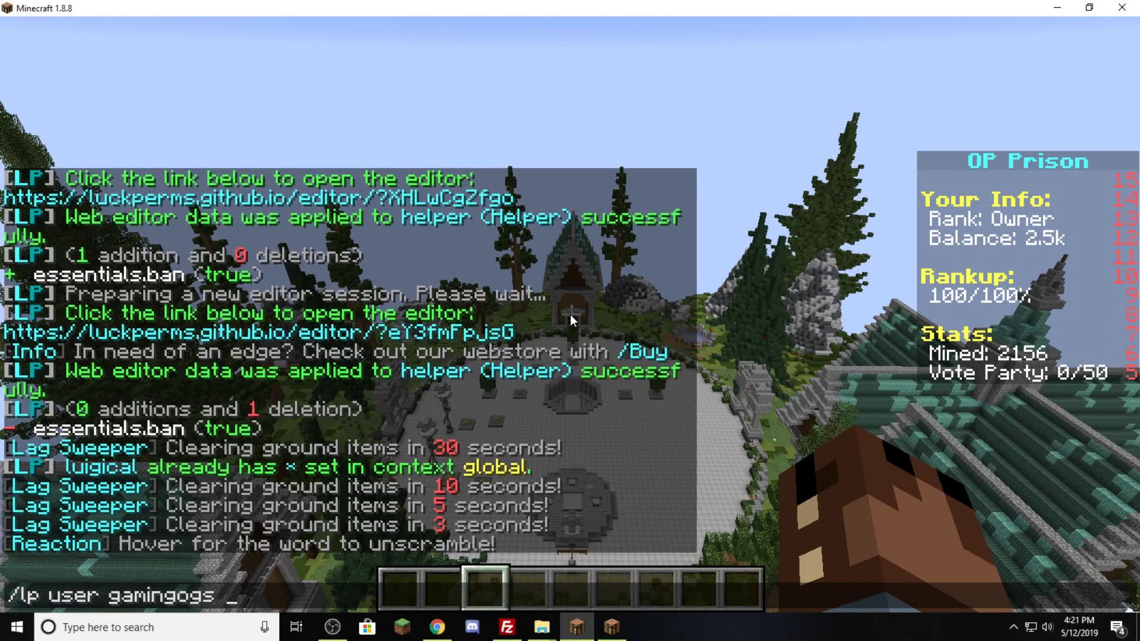
pyautogui.write(' permissoi')
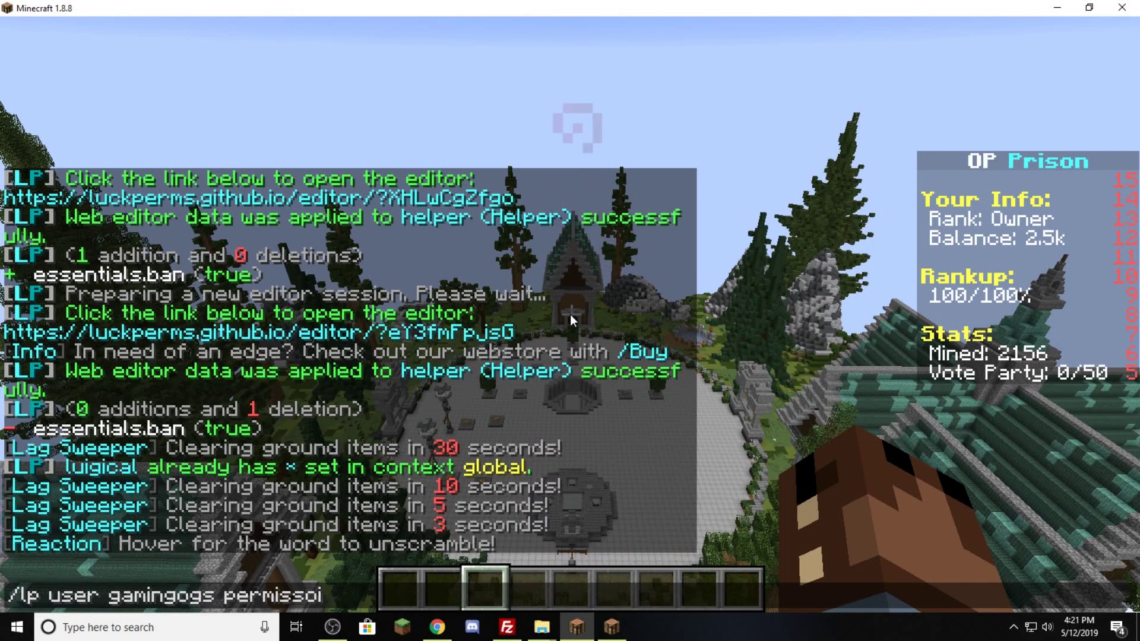
pyautogui.press('BackSpace')
pyautogui.press('BackSpace')
pyautogui.write('ion set ')
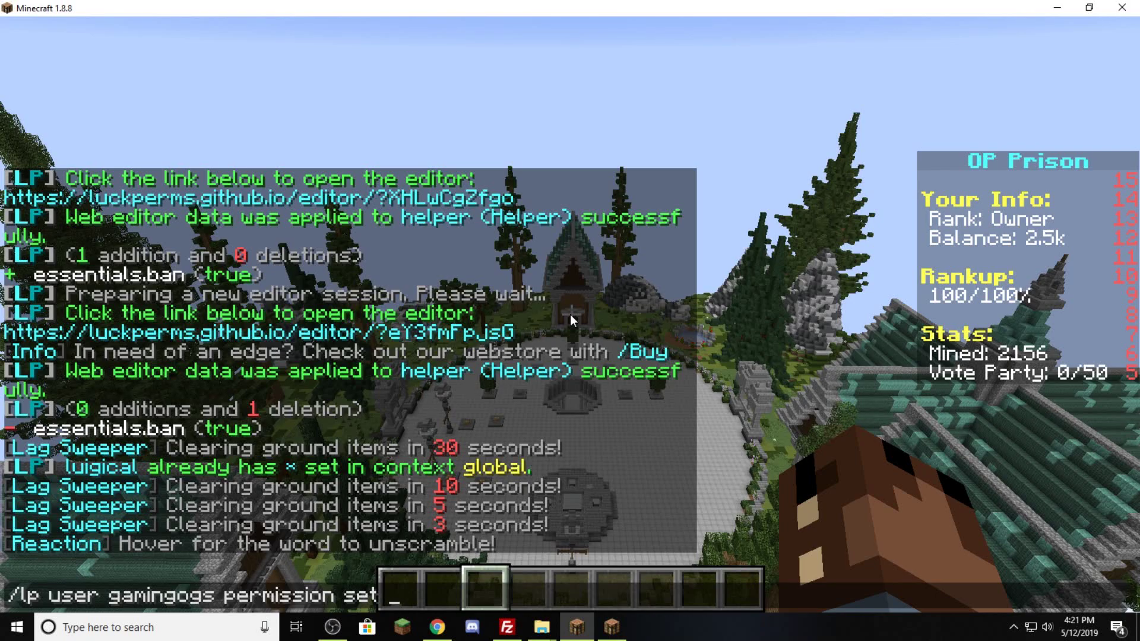
pyautogui.write('essentials.*')
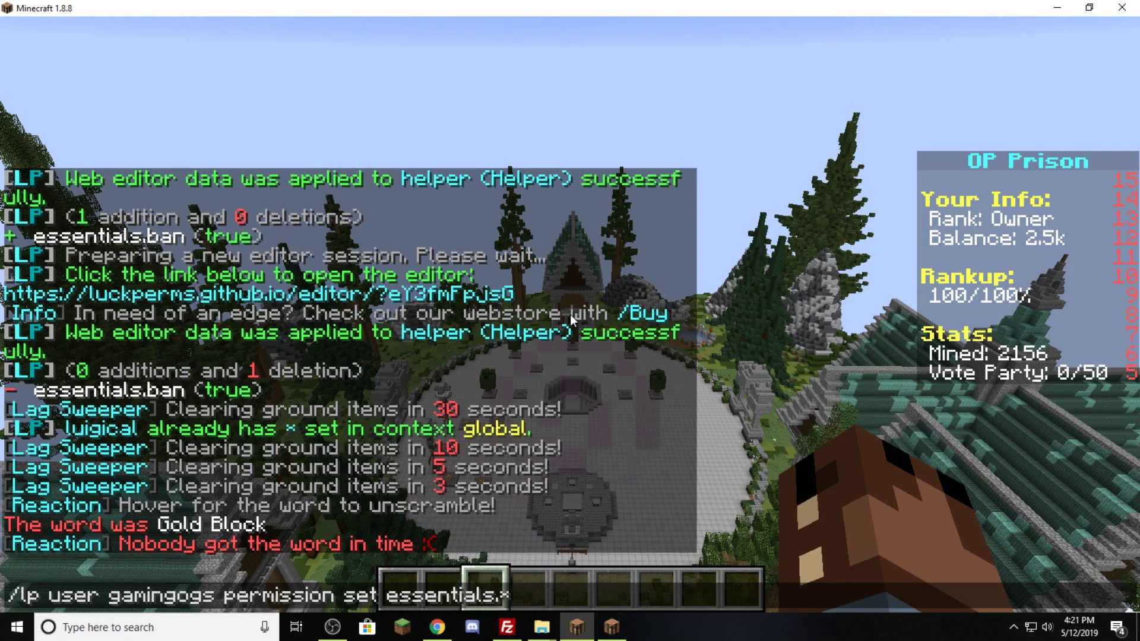
pyautogui.press('Return')
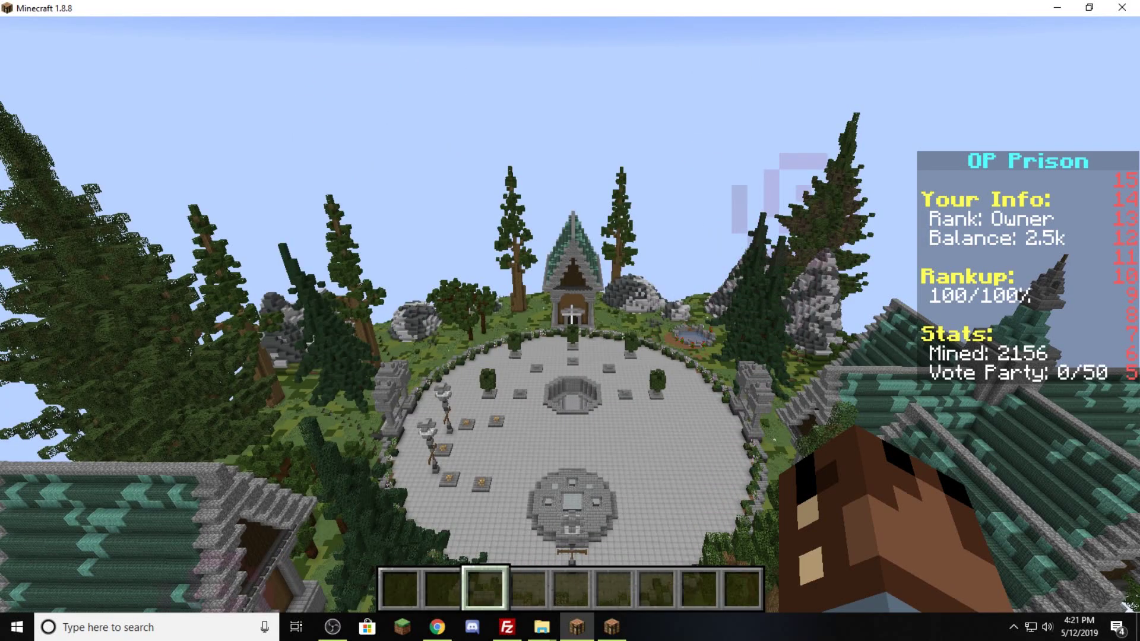
pyautogui.press('t')
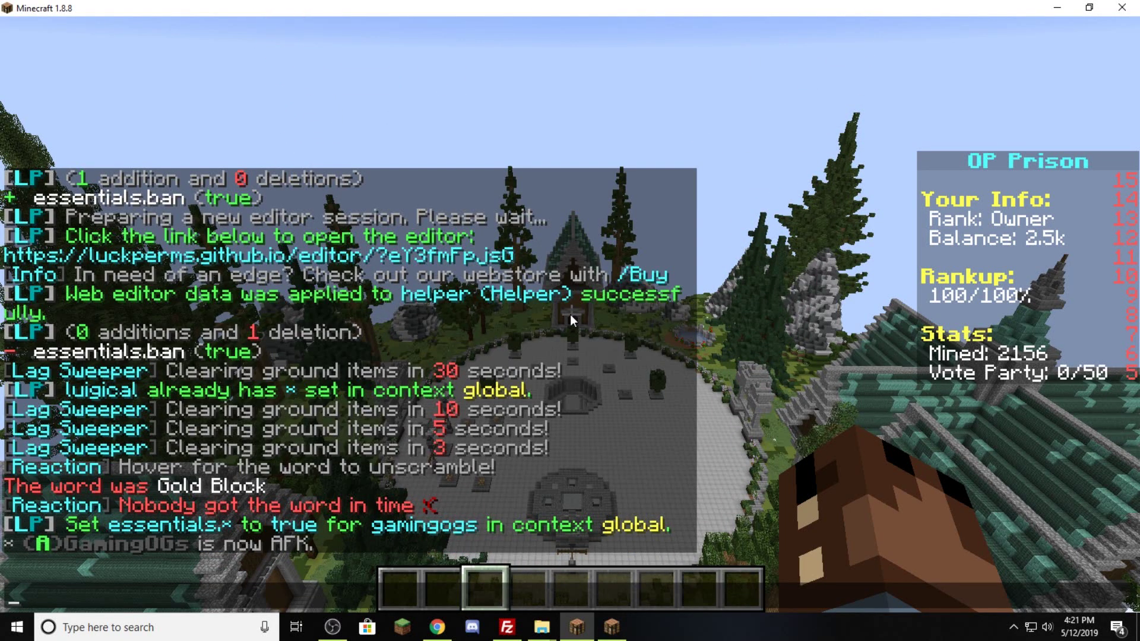